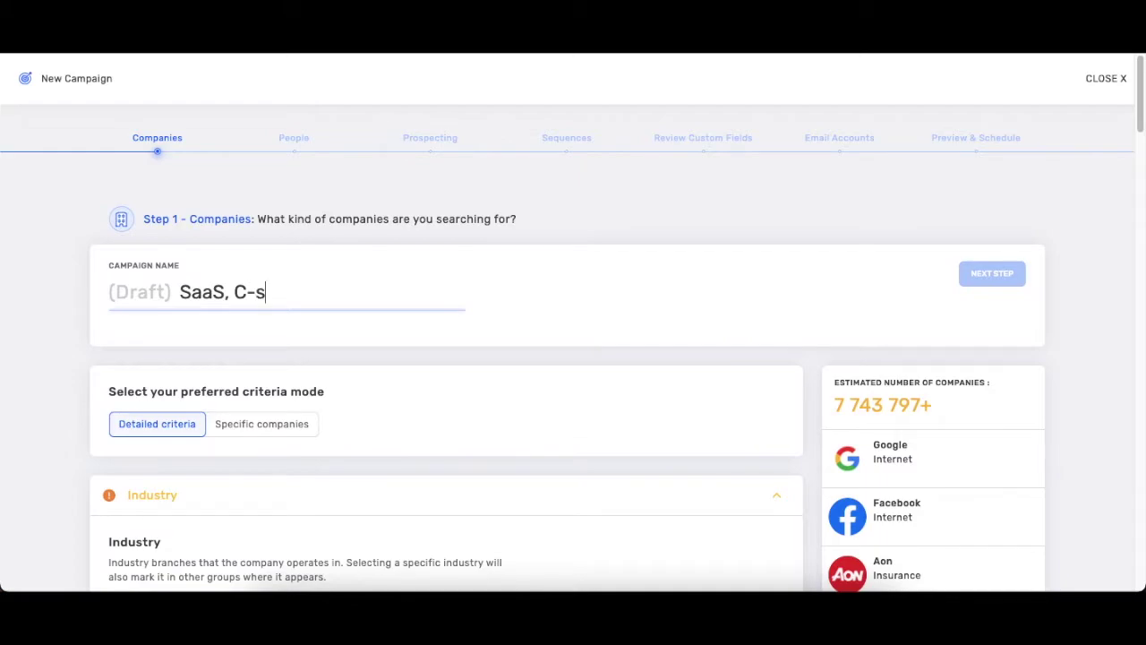
Step: Finish naming the draft campaign "SaaS, C-softw, 50-200, Mareting"
{"action": "type", "text": "50-200, Mareting"}
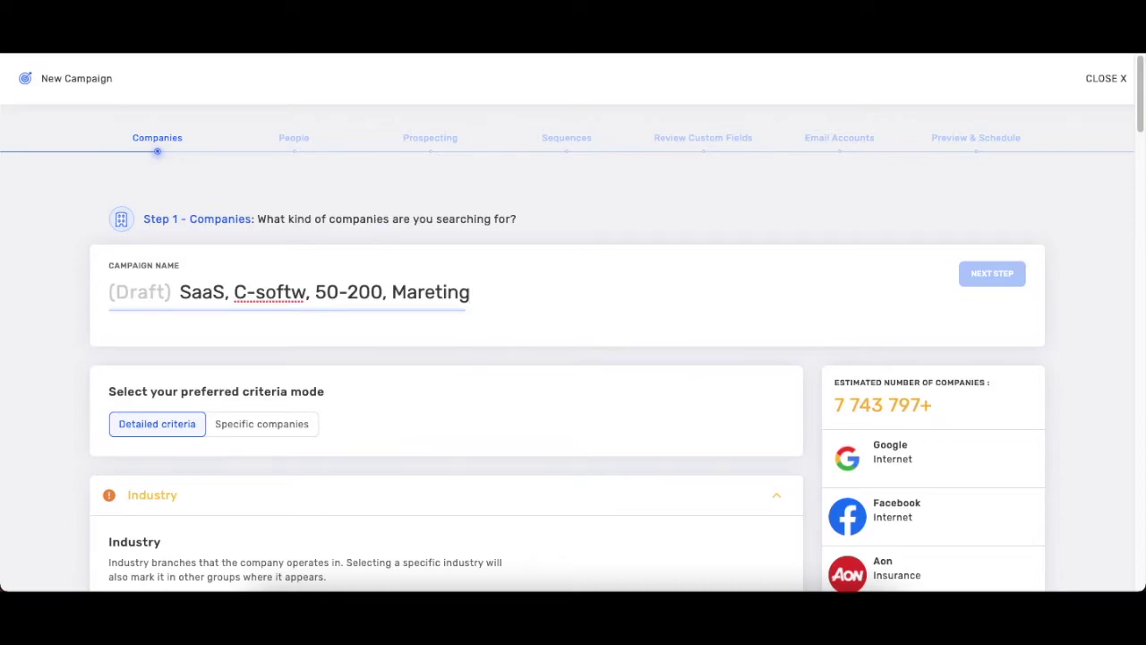
{"action": "left_click", "coordinate": [389, 386]}
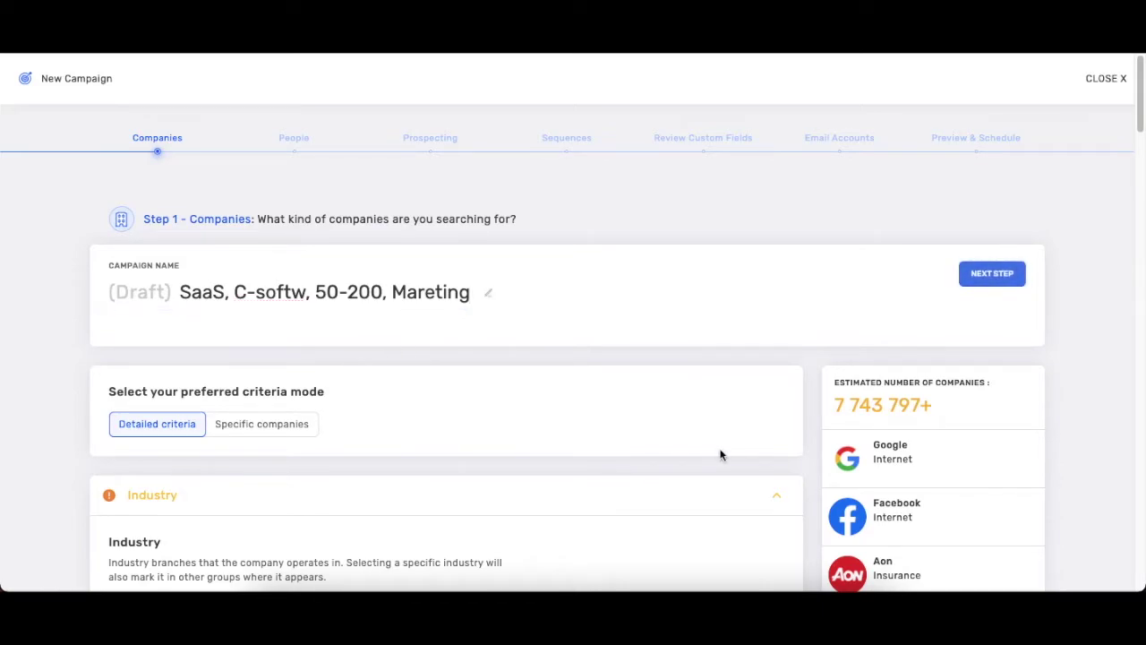
{"action": "scroll", "coordinate": [557, 464], "scroll_direction": "down", "scroll_amount": 10}
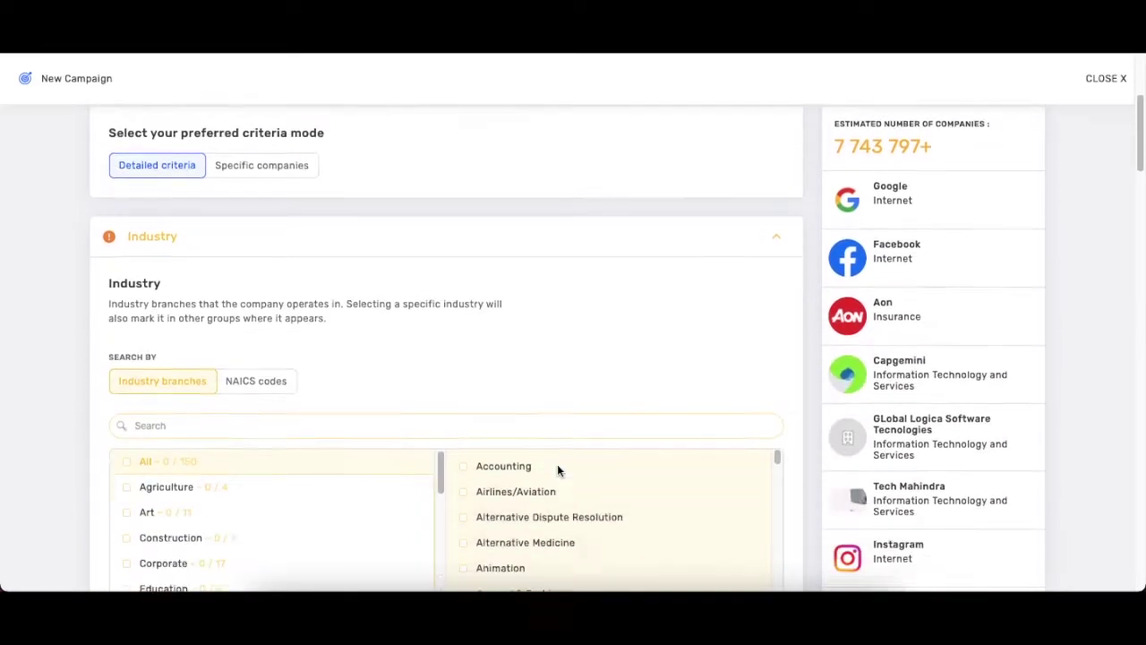
{"action": "scroll", "coordinate": [559, 472], "scroll_direction": "down", "scroll_amount": 4}
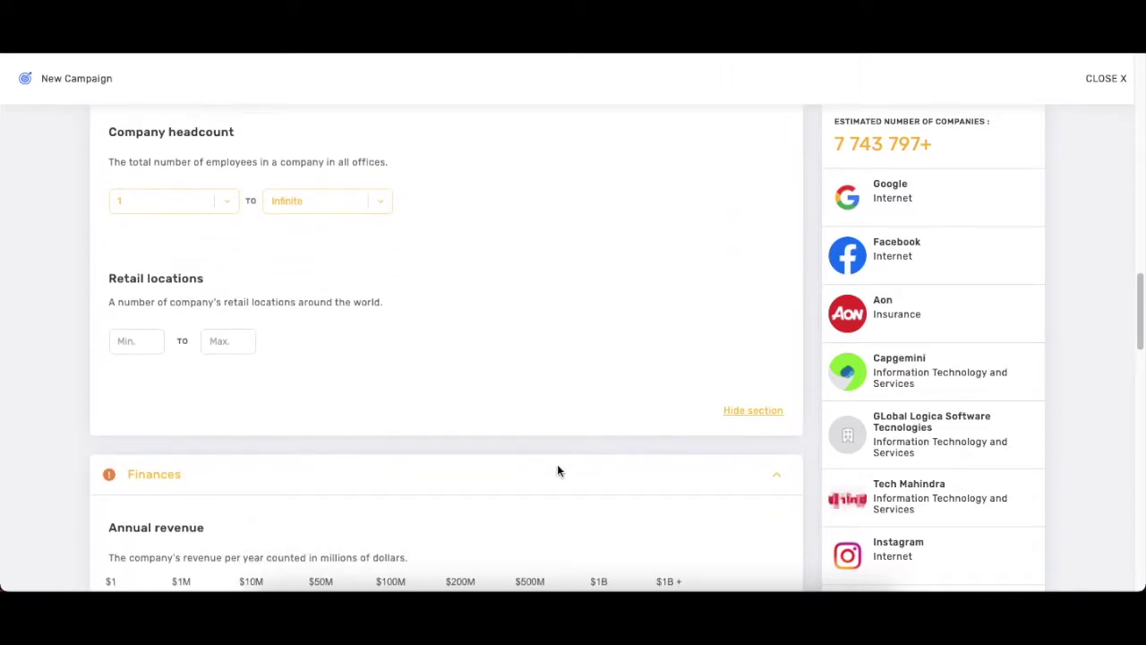
{"action": "scroll", "coordinate": [559, 472], "scroll_direction": "up", "scroll_amount": 10}
{"action": "scroll", "coordinate": [559, 472], "scroll_direction": "up", "scroll_amount": 5}
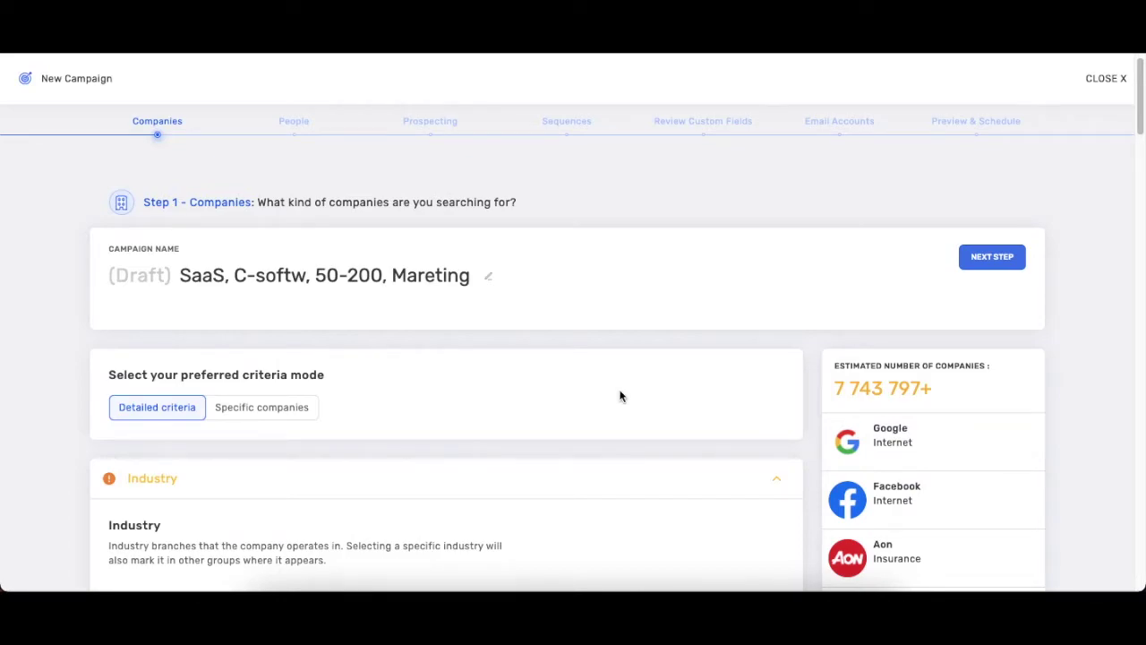
Step: Try the Specific companies criteria mode with google.com as the company domain, and return to Detailed criteria
{"action": "left_click", "coordinate": [306, 408]}
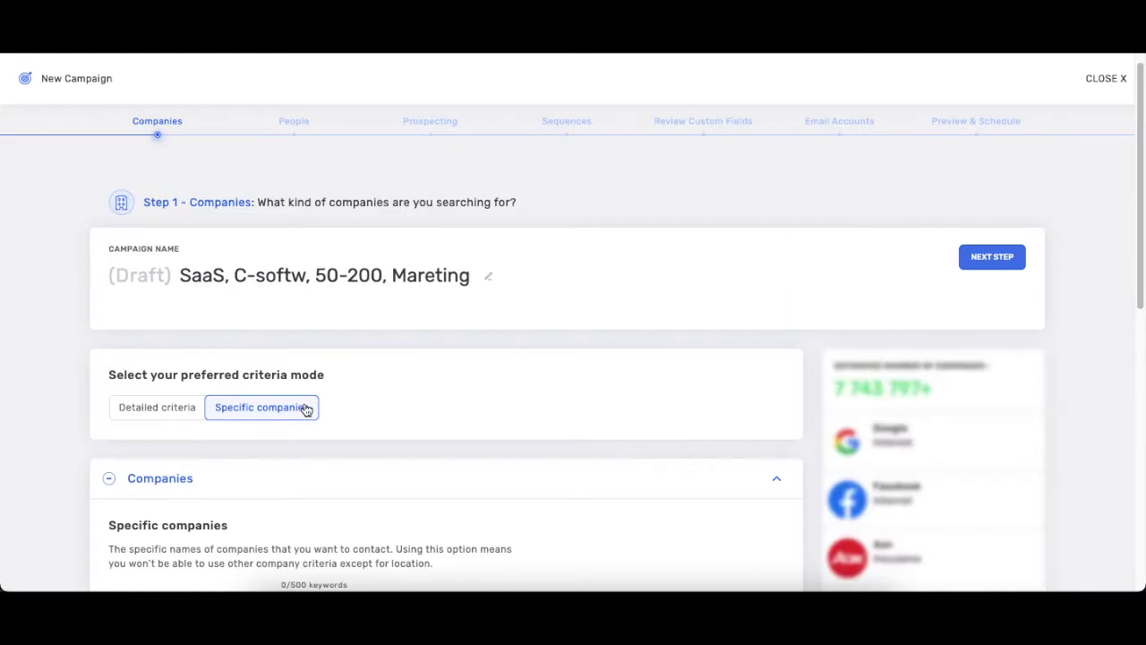
{"action": "scroll", "coordinate": [414, 424], "scroll_direction": "down", "scroll_amount": 2}
{"action": "scroll", "coordinate": [413, 430], "scroll_direction": "down", "scroll_amount": 1}
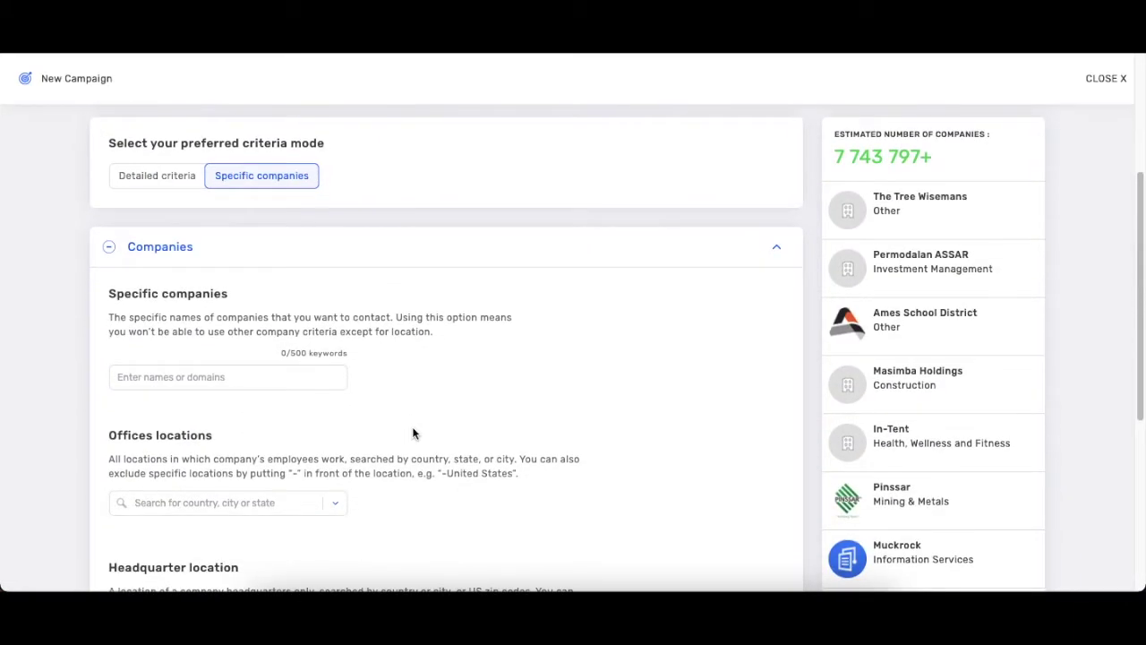
{"action": "left_click", "coordinate": [293, 379]}
{"action": "type", "text": "google.com"}
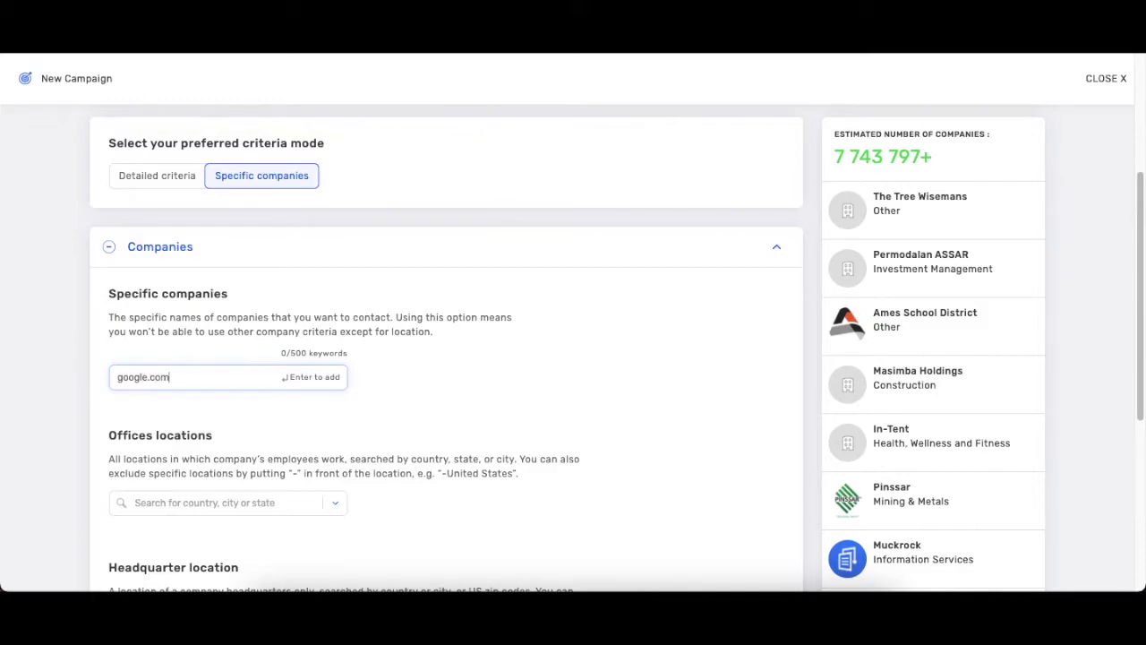
{"action": "key", "text": "Return"}
{"action": "left_click", "coordinate": [506, 378]}
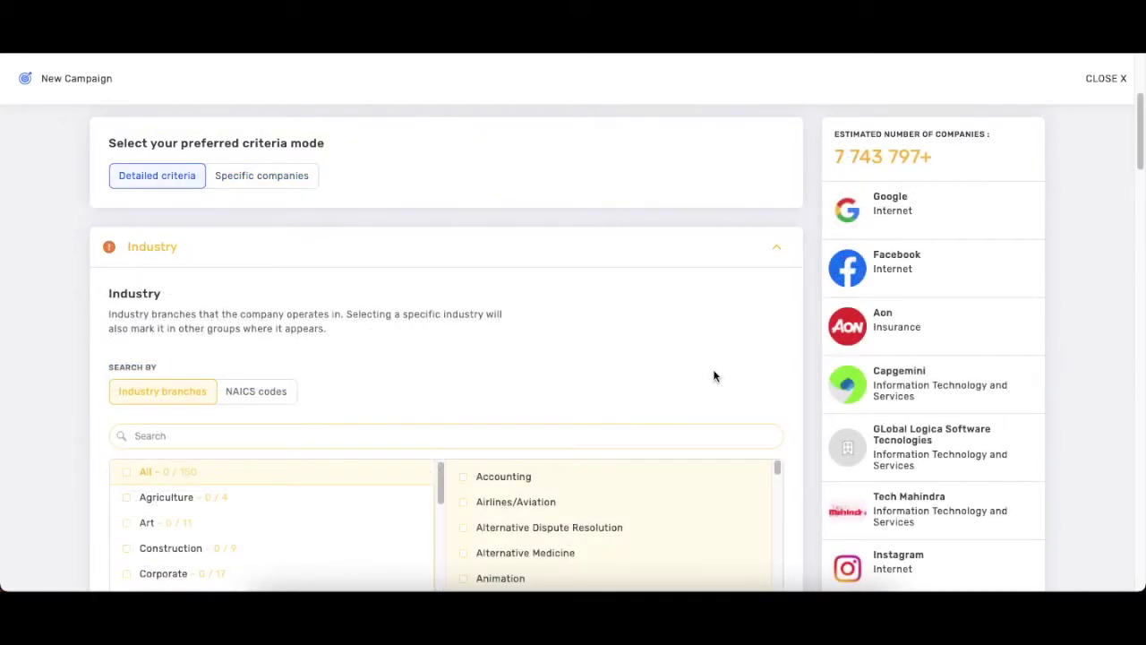
Step: Browse the industry branches and try selecting the entire Finance group, clearing the selection again
{"action": "scroll", "coordinate": [712, 376], "scroll_direction": "down", "scroll_amount": 1}
{"action": "scroll", "coordinate": [374, 419], "scroll_direction": "down", "scroll_amount": 1}
{"action": "scroll", "coordinate": [374, 419], "scroll_direction": "down", "scroll_amount": 1}
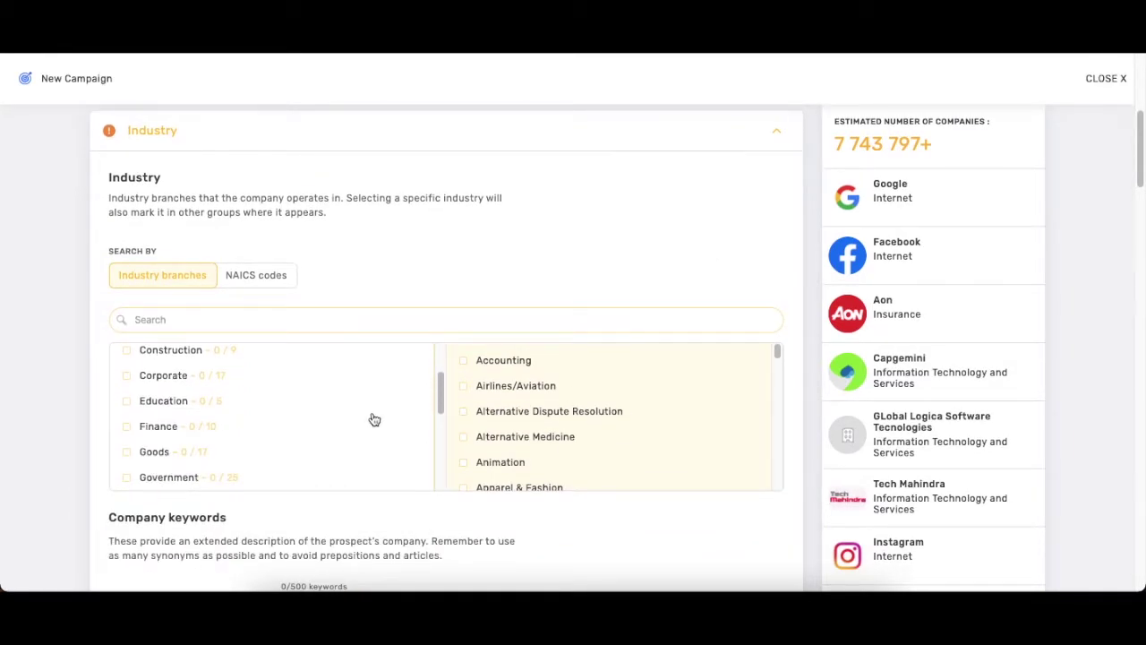
{"action": "scroll", "coordinate": [375, 419], "scroll_direction": "down", "scroll_amount": 1}
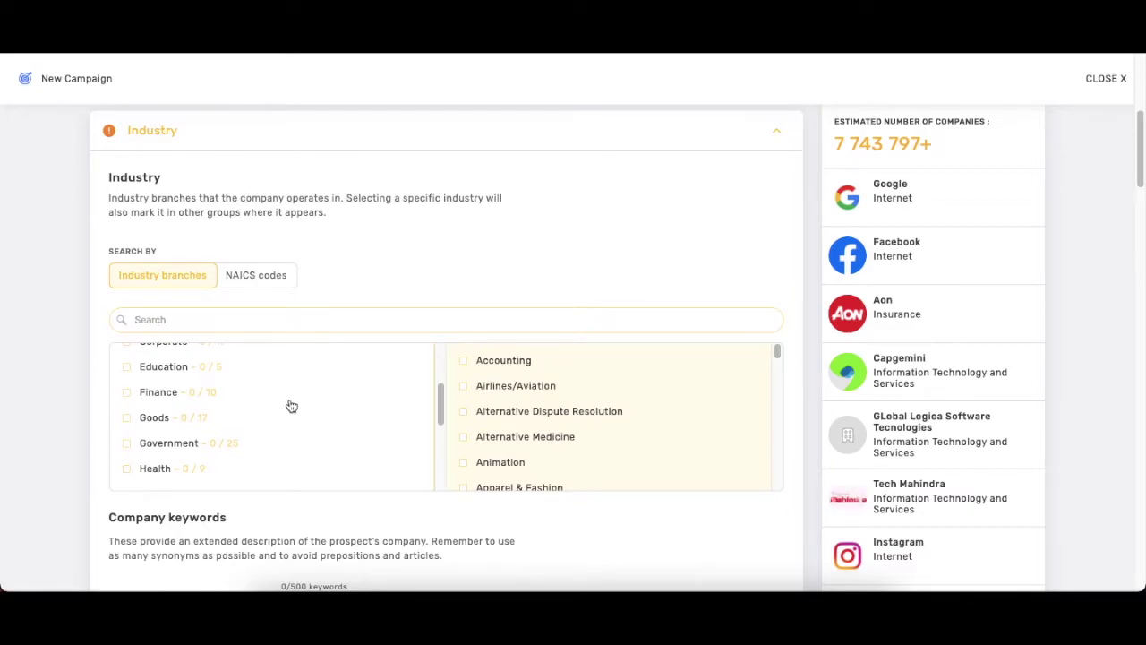
{"action": "scroll", "coordinate": [540, 432], "scroll_direction": "down", "scroll_amount": 1}
{"action": "scroll", "coordinate": [540, 433], "scroll_direction": "down", "scroll_amount": 4}
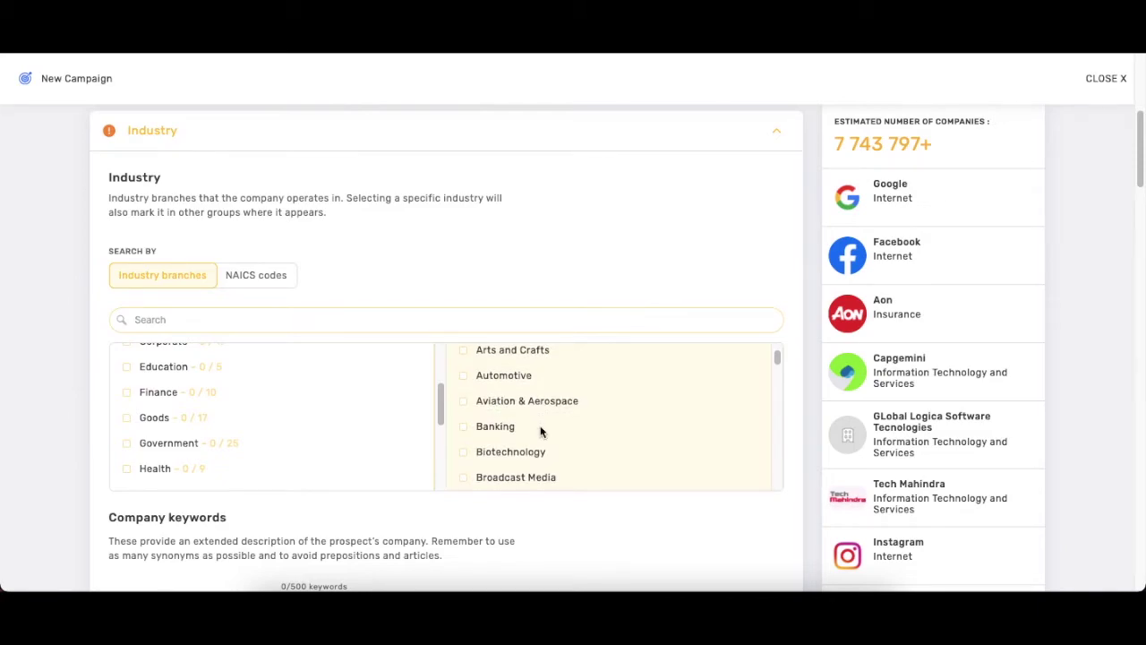
{"action": "left_click", "coordinate": [169, 397]}
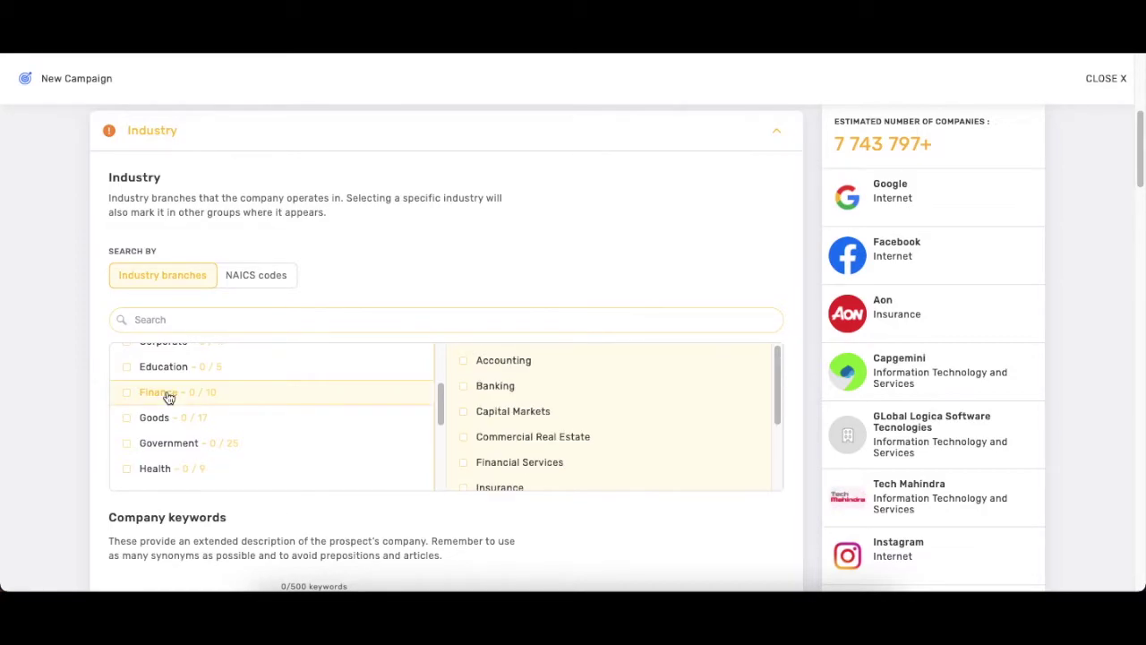
{"action": "left_click", "coordinate": [127, 393]}
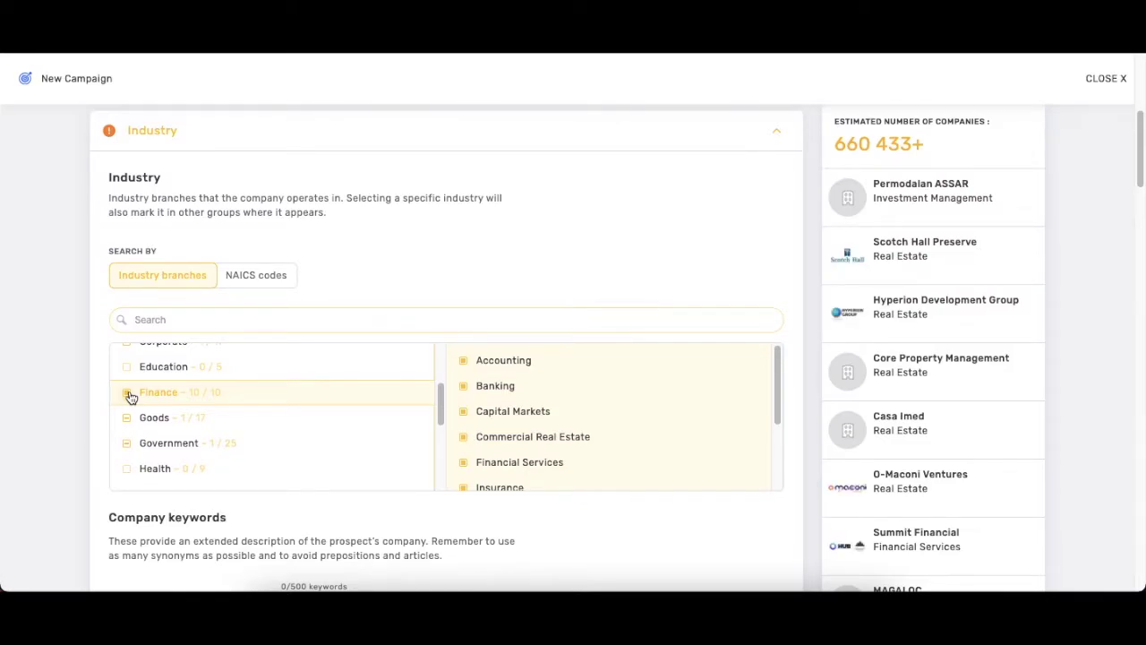
{"action": "left_click", "coordinate": [130, 394]}
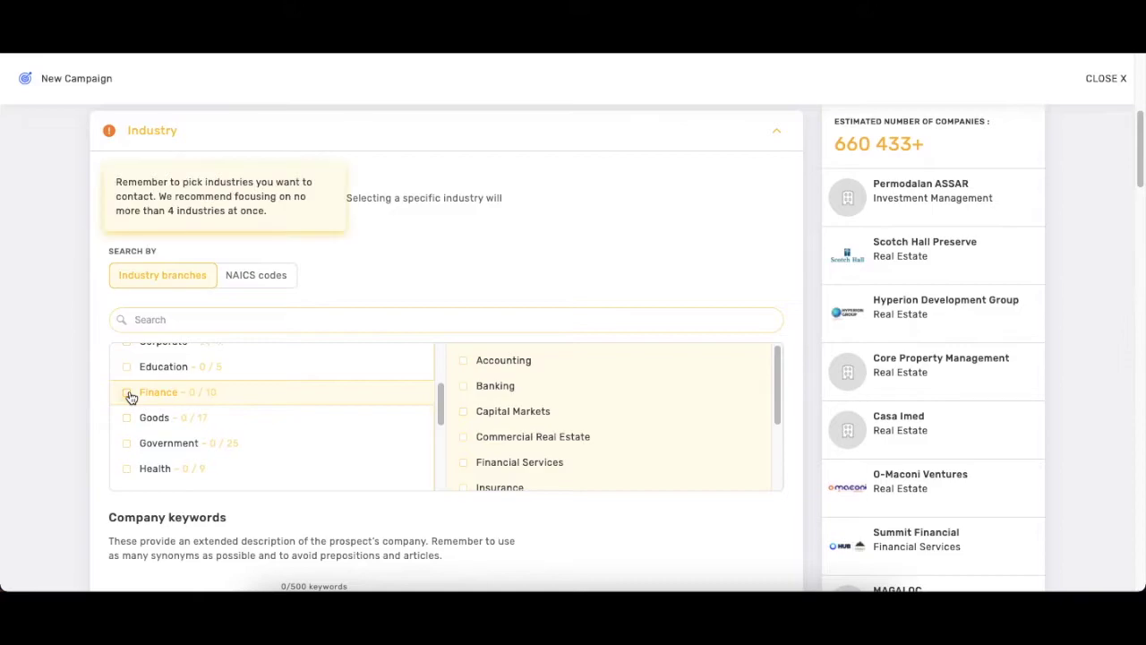
Step: Search the industry branches for SAAS and select the SaaS industry
{"action": "left_click", "coordinate": [201, 318]}
{"action": "type", "text": "SAAS"}
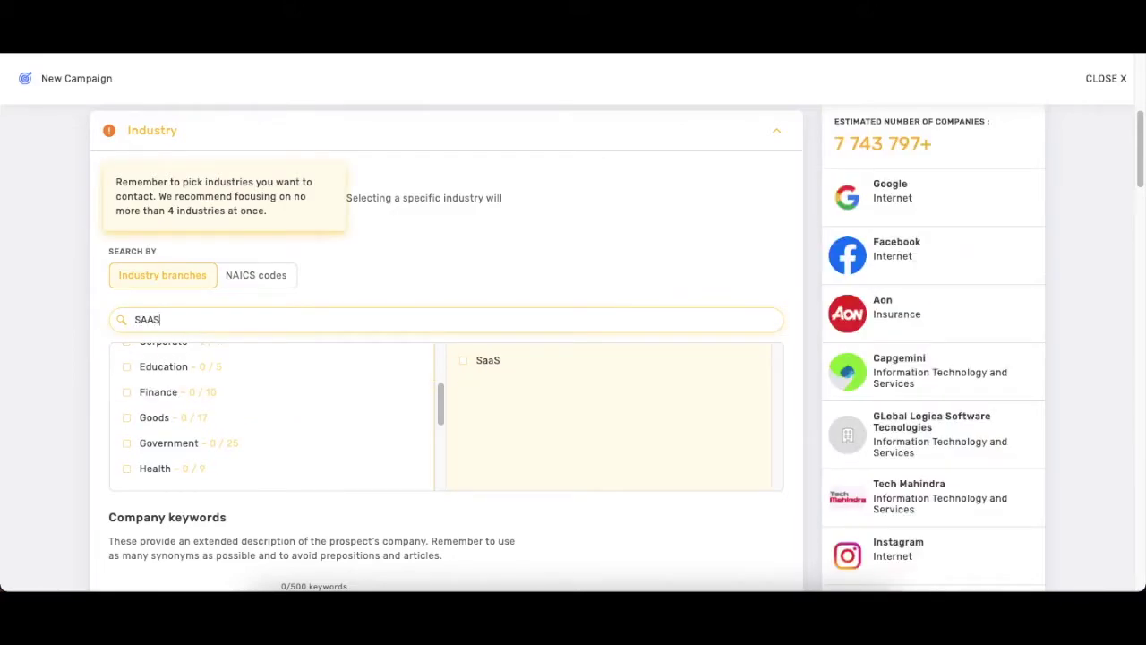
{"action": "left_click", "coordinate": [462, 361]}
Step: Search the industry branches for COMP and add Computer Software to the selected industries
{"action": "left_click", "coordinate": [376, 320]}
{"action": "key", "text": "BackSpace"}
{"action": "key", "text": "BackSpace"}
{"action": "key", "text": "BackSpace"}
{"action": "key", "text": "BackSpace"}
{"action": "type", "text": "COMP"}
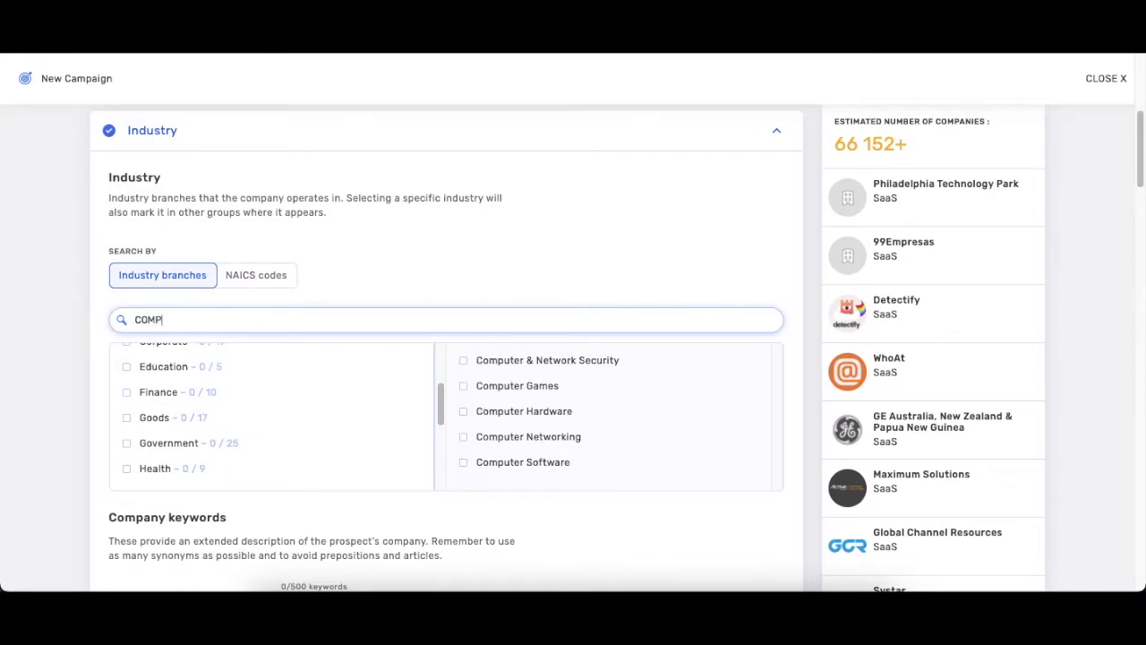
{"action": "left_click", "coordinate": [464, 463]}
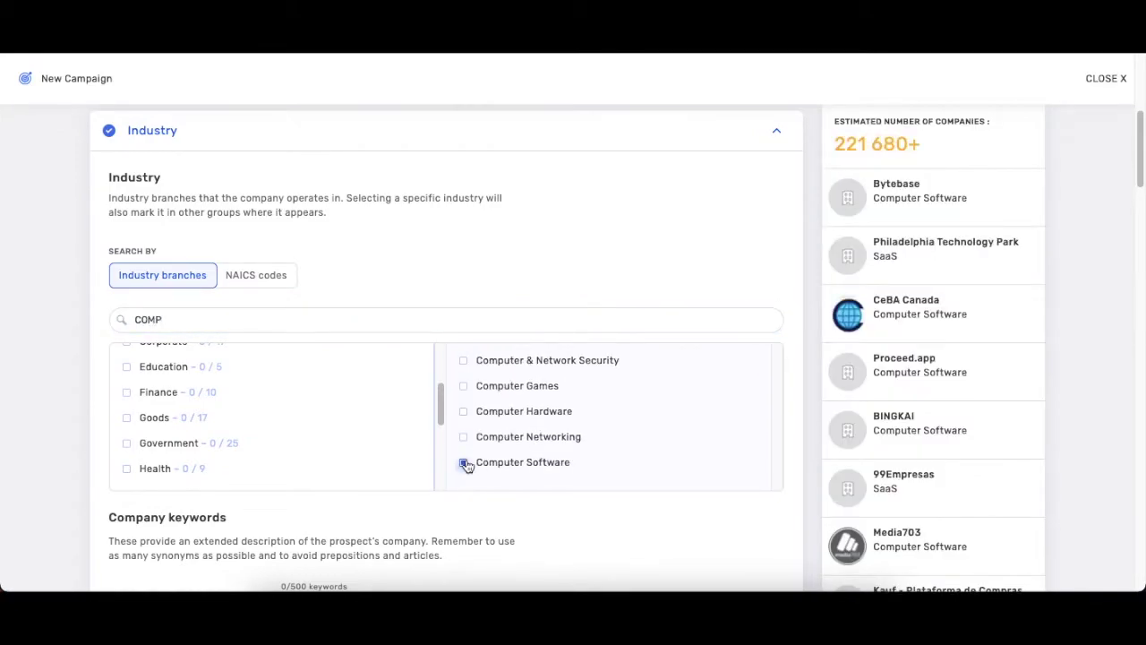
Step: Try adding the company keyword "gardening", and clear the keyword list again
{"action": "scroll", "coordinate": [701, 464], "scroll_direction": "down", "scroll_amount": 2}
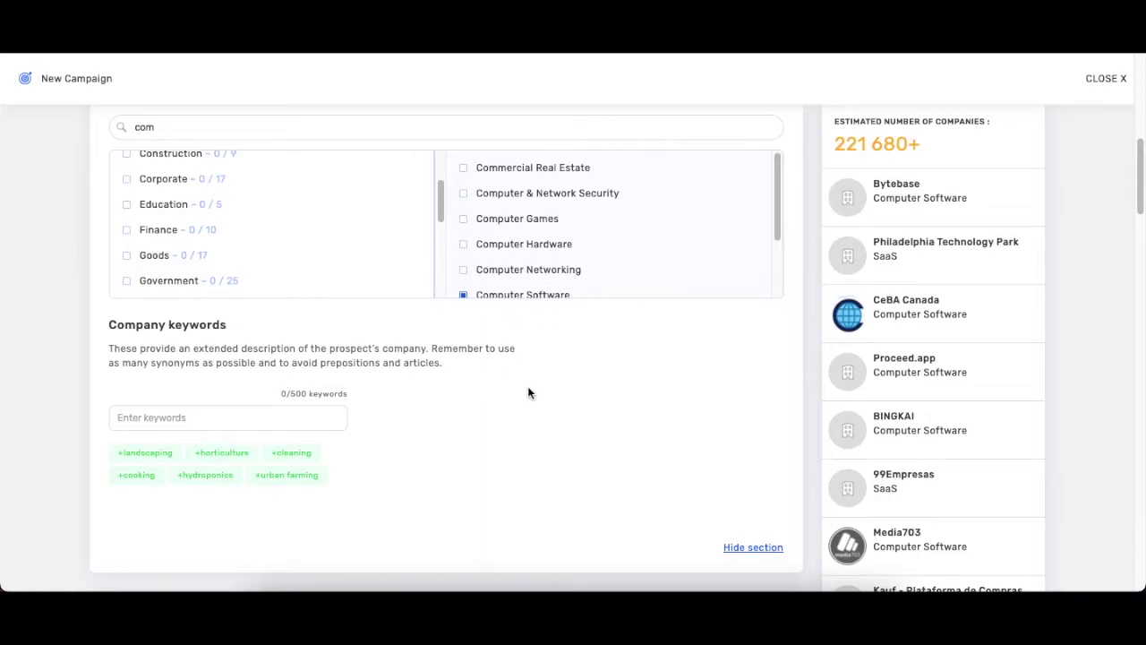
{"action": "left_click", "coordinate": [284, 418]}
{"action": "type", "text": "gardening"}
{"action": "key", "text": "Return"}
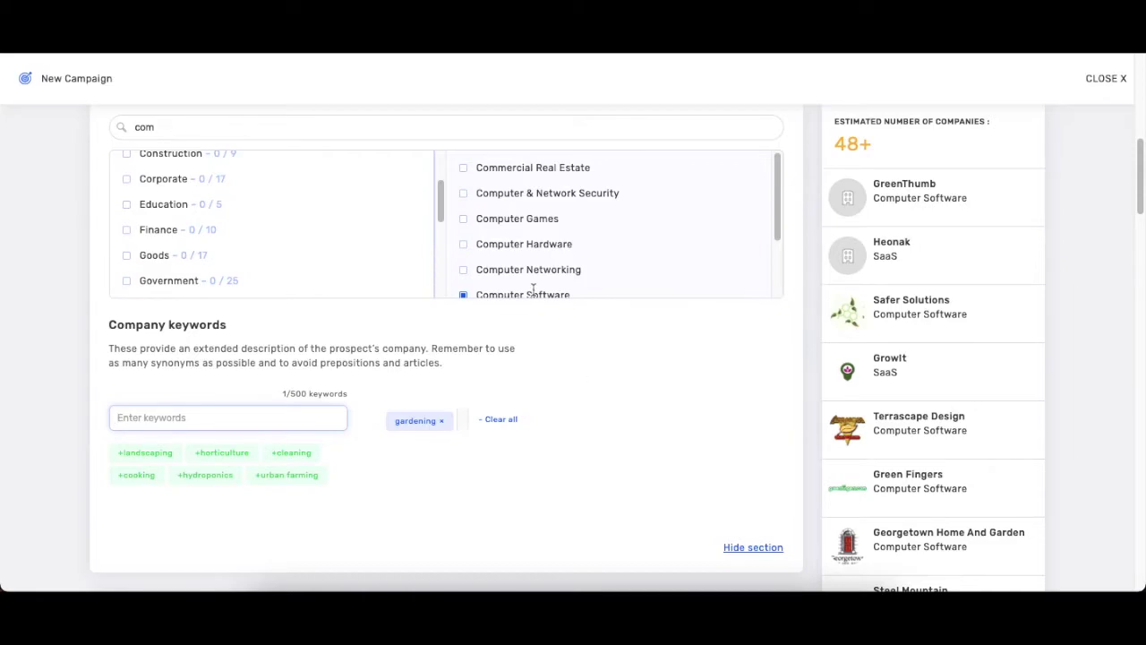
{"action": "left_click", "coordinate": [497, 420]}
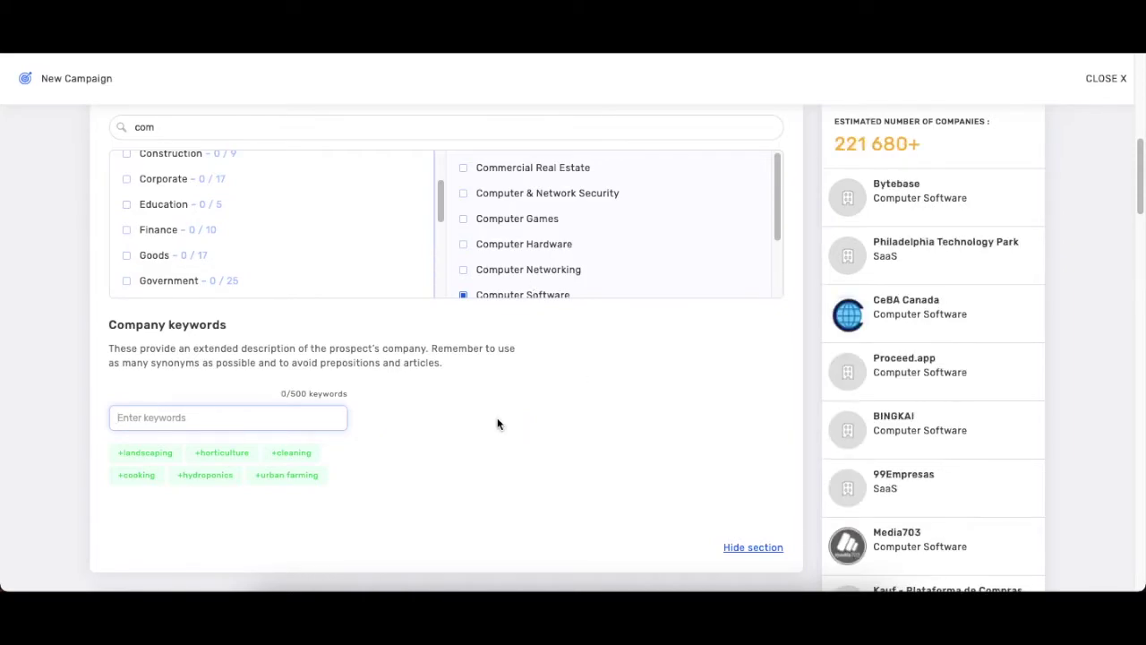
Step: Try adding the company keyword "salesforce", and remove it again
{"action": "left_click", "coordinate": [285, 418]}
{"action": "type", "text": "salesforce"}
{"action": "key", "text": "Return"}
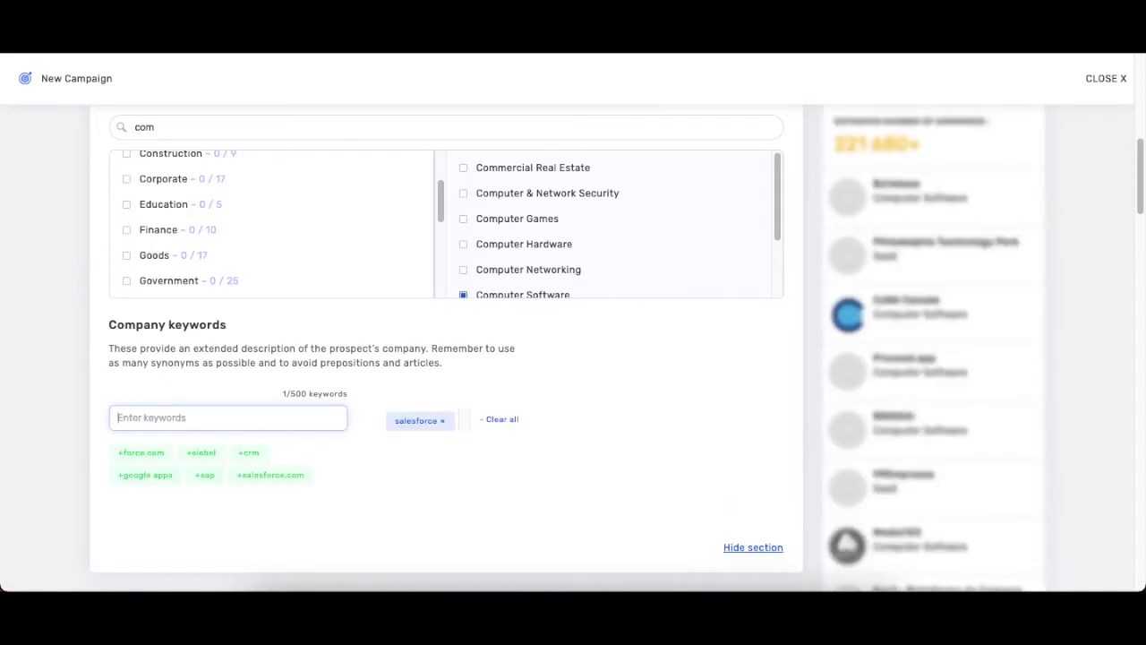
{"action": "left_click", "coordinate": [442, 420]}
Step: Exclude companies matching the keyword cloud by adding "-cloud" to the company keywords
{"action": "type", "text": "-cloud"}
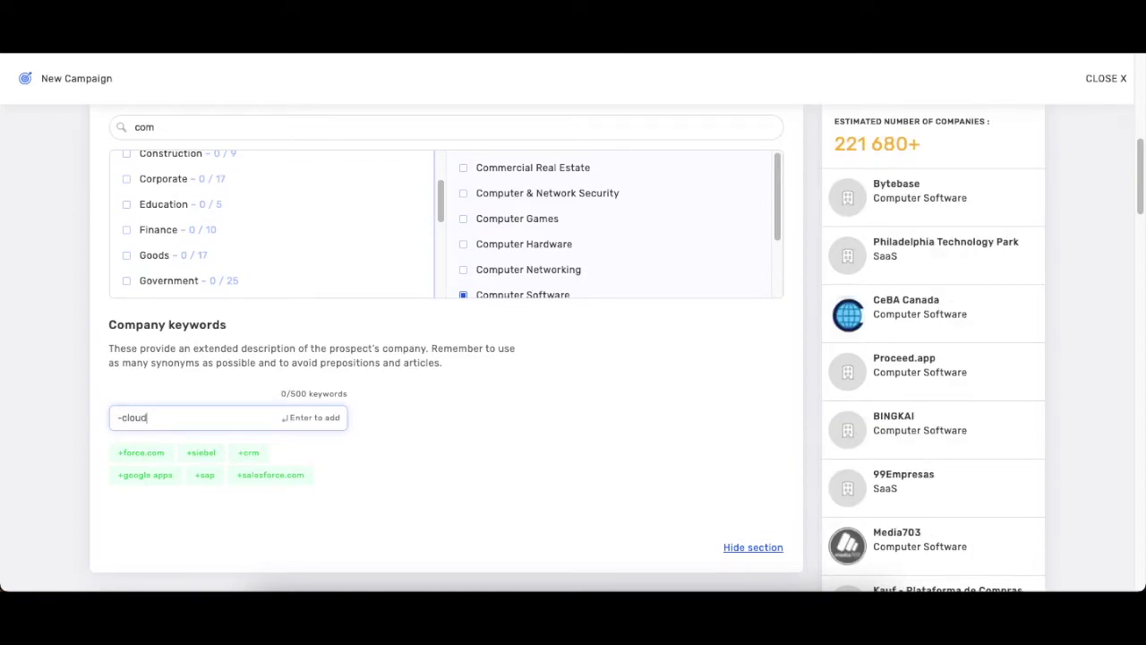
{"action": "key", "text": "Return"}
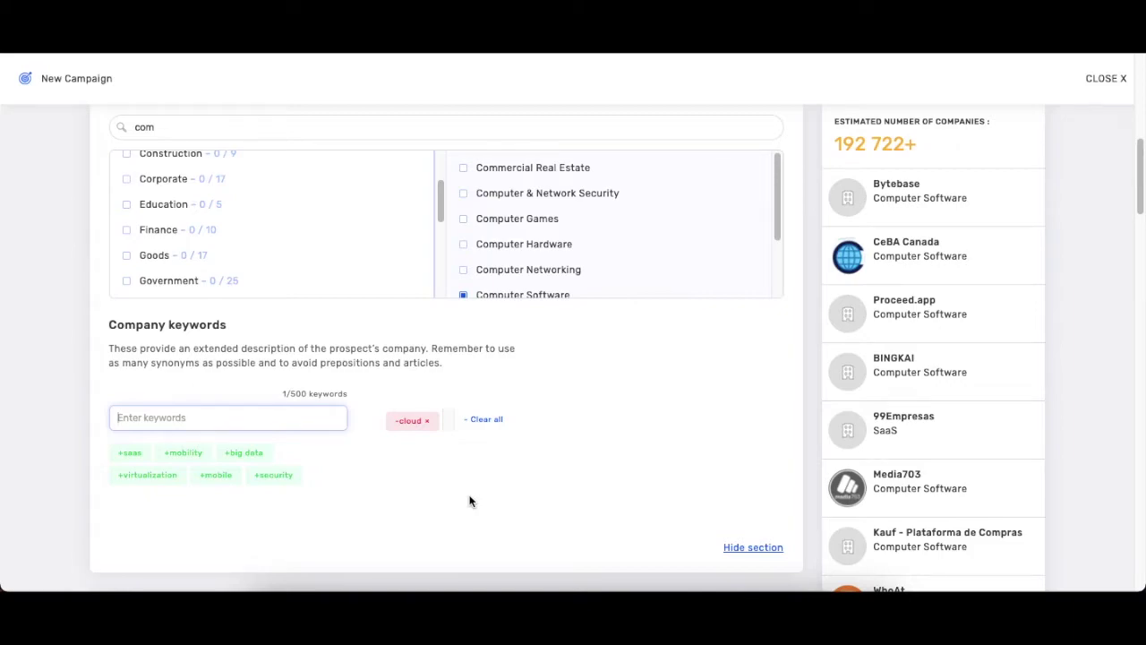
Step: Search the offices locations for USA and add United States
{"action": "scroll", "coordinate": [631, 453], "scroll_direction": "down", "scroll_amount": 3}
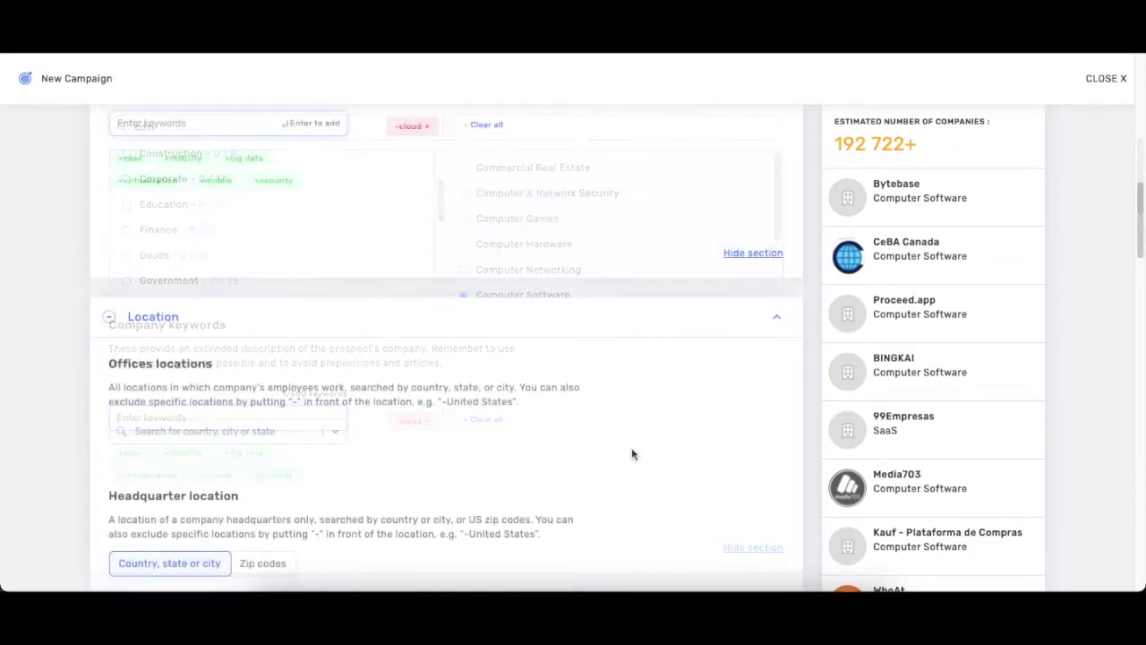
{"action": "scroll", "coordinate": [631, 454], "scroll_direction": "down", "scroll_amount": 1}
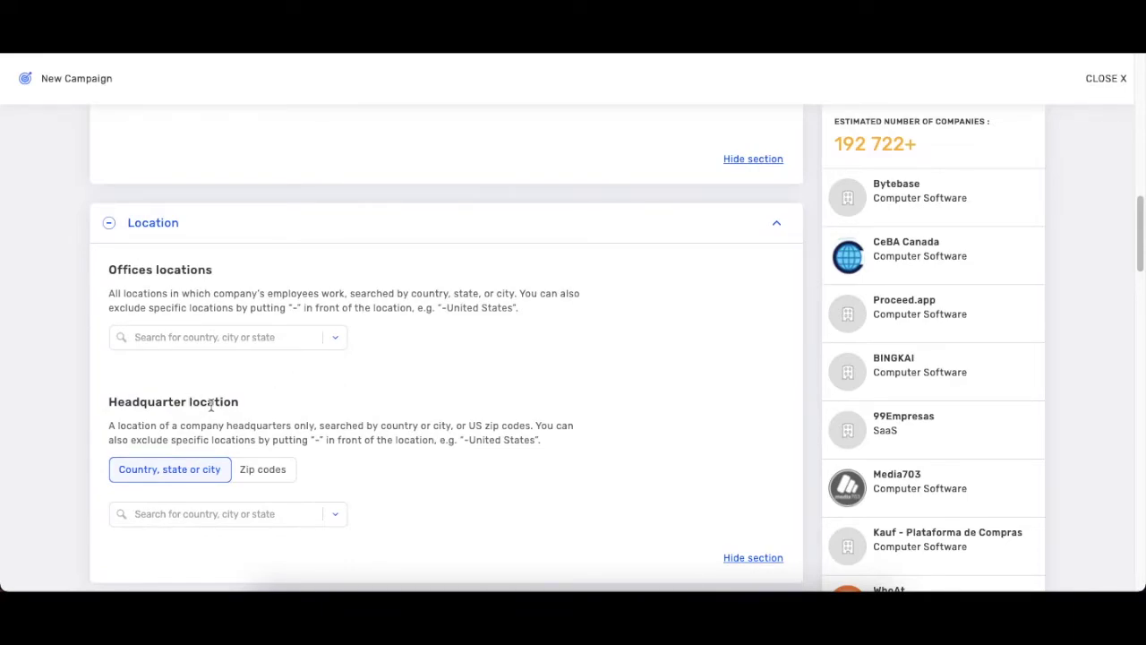
{"action": "left_click", "coordinate": [224, 337]}
{"action": "type", "text": "USA"}
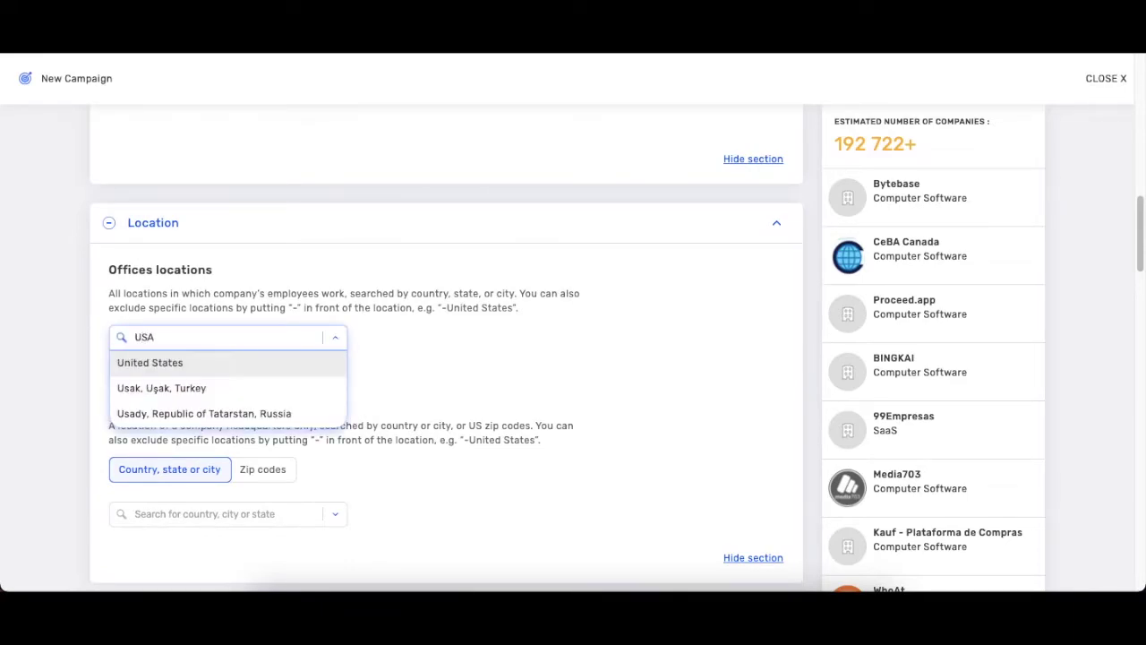
{"action": "left_click", "coordinate": [275, 367]}
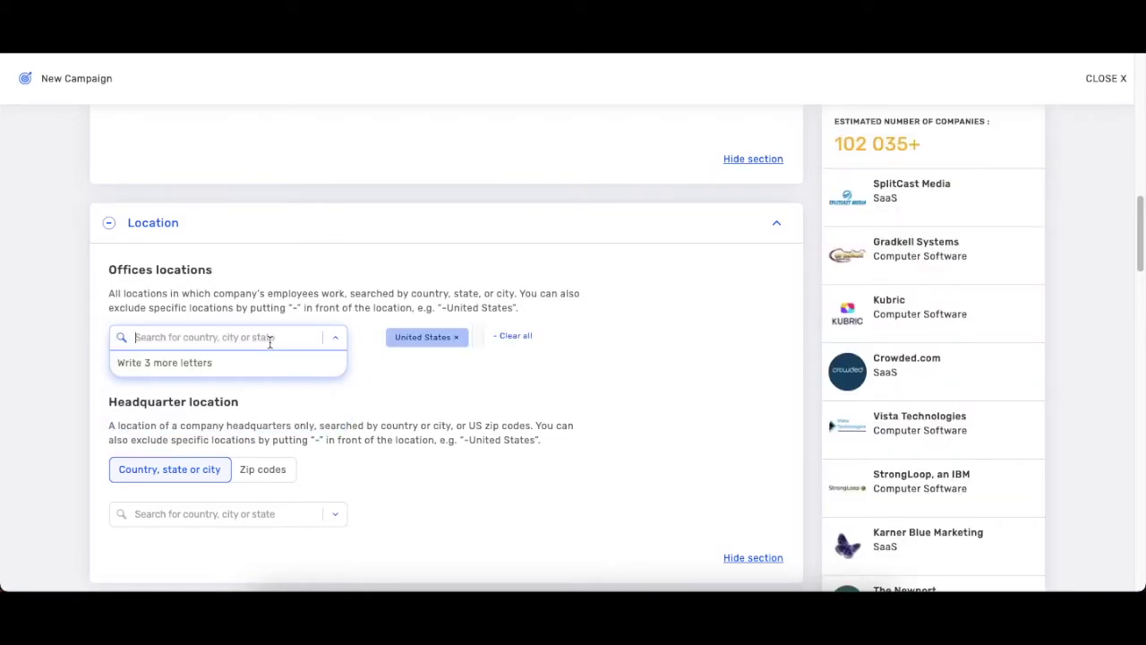
Step: Exclude Michigan from the offices locations using the entry "-Michigan"
{"action": "type", "text": "-"}
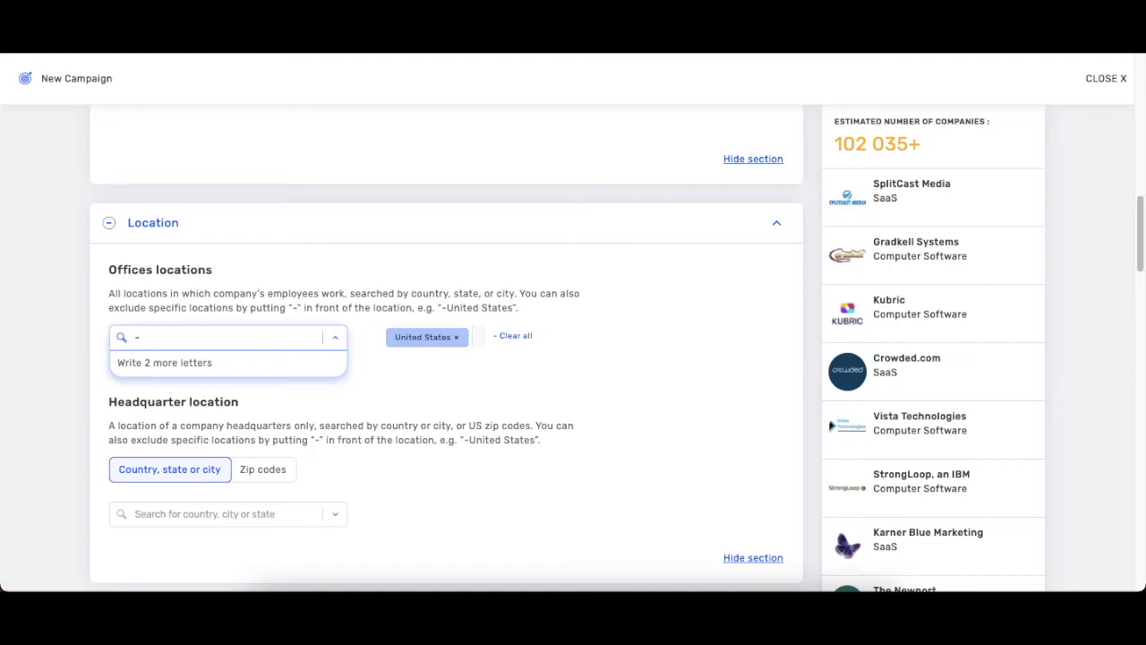
{"action": "type", "text": "Michigna"}
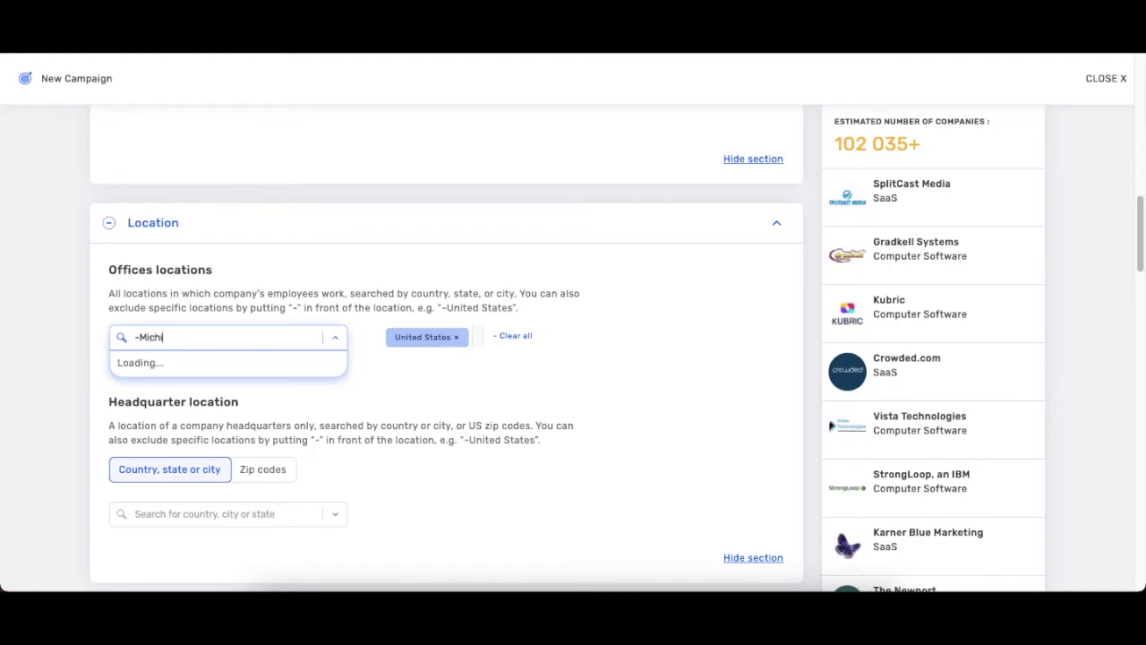
{"action": "key", "text": "BackSpace"}
{"action": "key", "text": "BackSpace"}
{"action": "type", "text": "an"}
{"action": "left_click", "coordinate": [271, 365]}
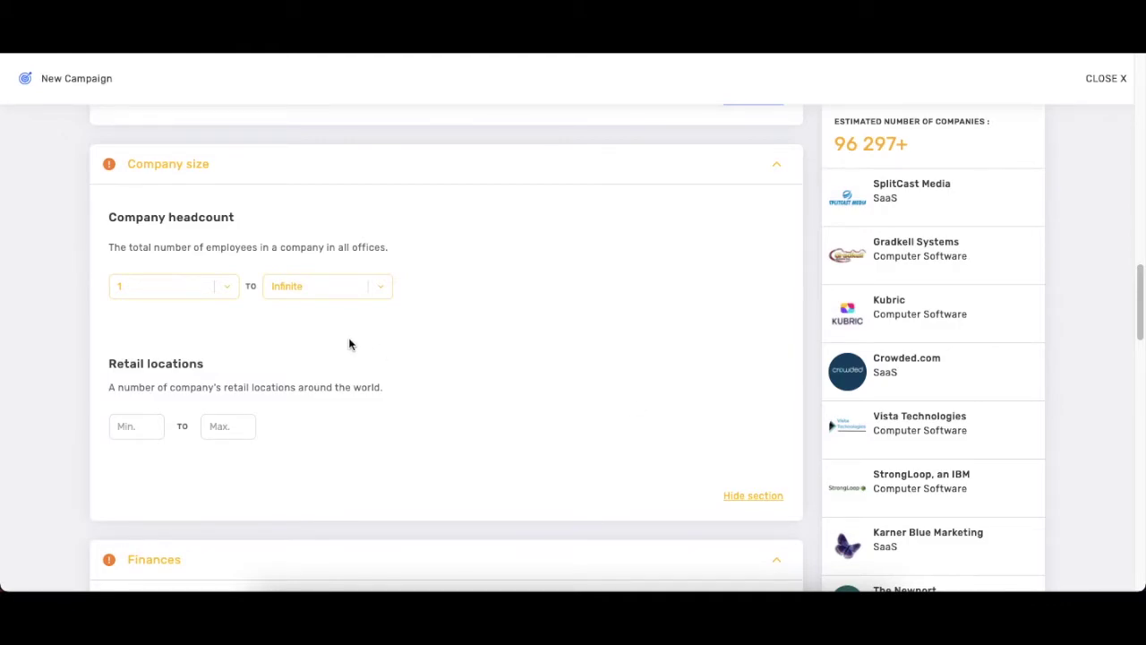
Step: Set the company headcount range to 51 to 200 employees
{"action": "left_click", "coordinate": [231, 290]}
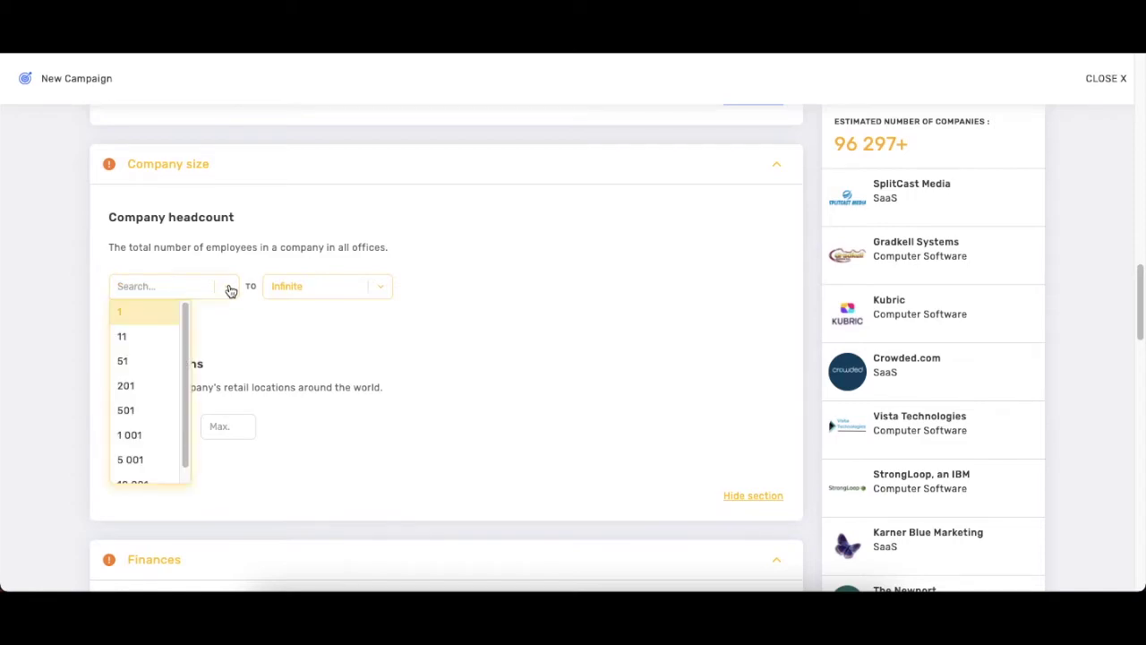
{"action": "left_click", "coordinate": [125, 365]}
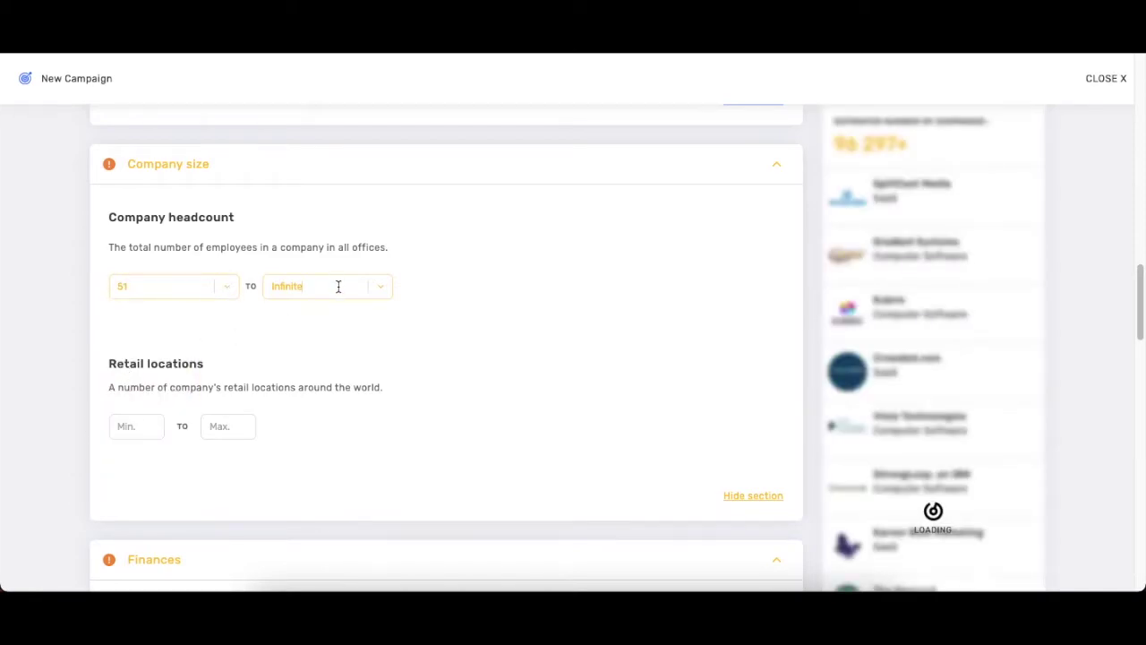
{"action": "left_click", "coordinate": [339, 286]}
{"action": "left_click", "coordinate": [315, 343]}
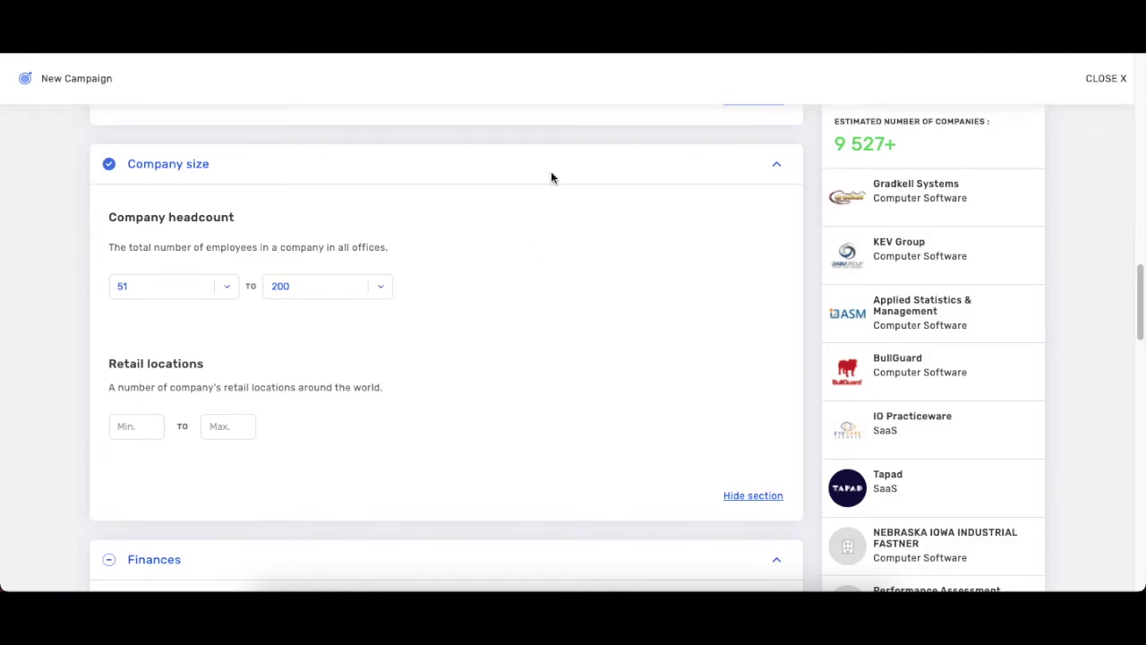
Step: Limit the companies' annual revenue range to $1 through $100M
{"action": "scroll", "coordinate": [450, 278], "scroll_direction": "down", "scroll_amount": 2}
{"action": "scroll", "coordinate": [451, 278], "scroll_direction": "down", "scroll_amount": 2}
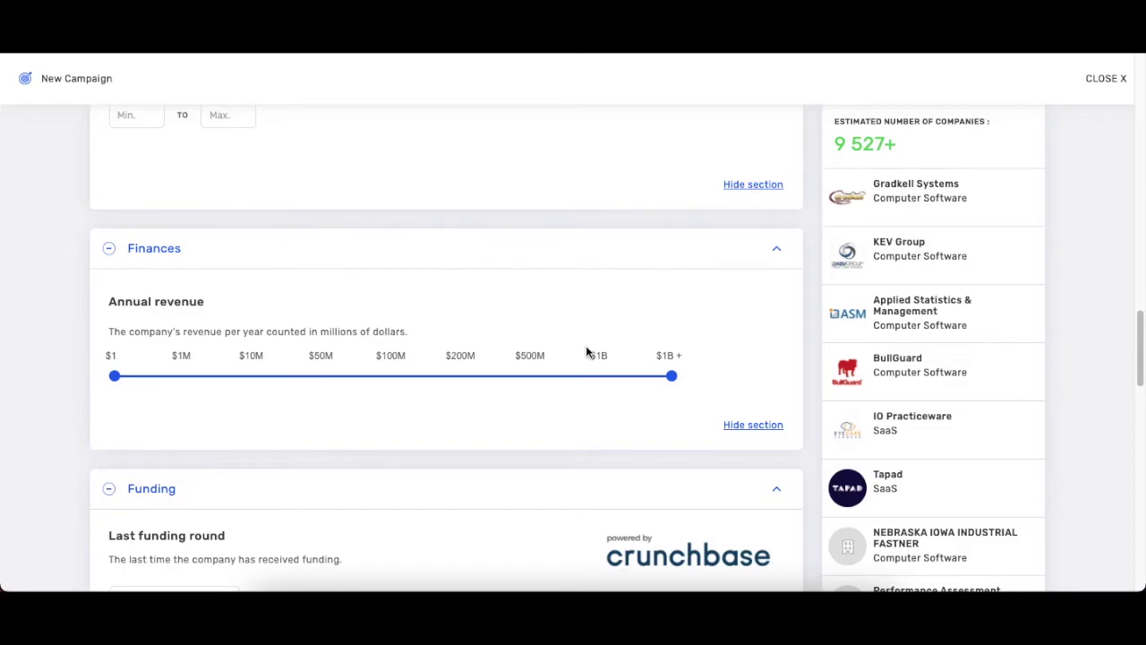
{"action": "left_click_drag", "start_coordinate": [673, 376], "coordinate": [388, 391]}
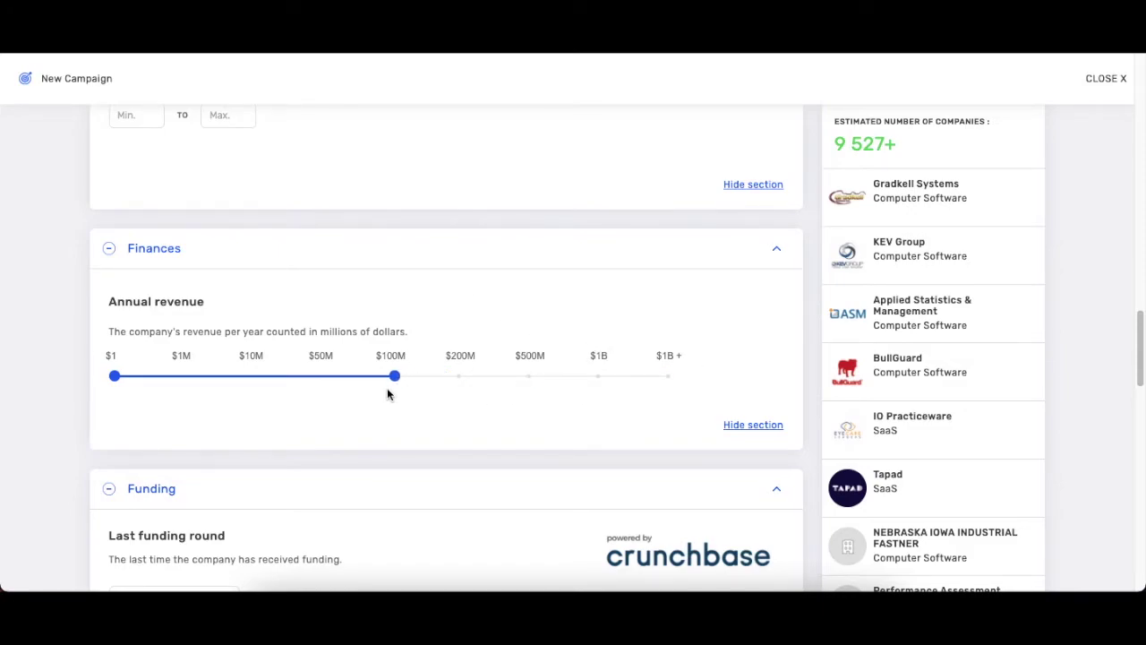
Step: Review the available funding criteria and the company website criteria
{"action": "scroll", "coordinate": [414, 414], "scroll_direction": "down", "scroll_amount": 4}
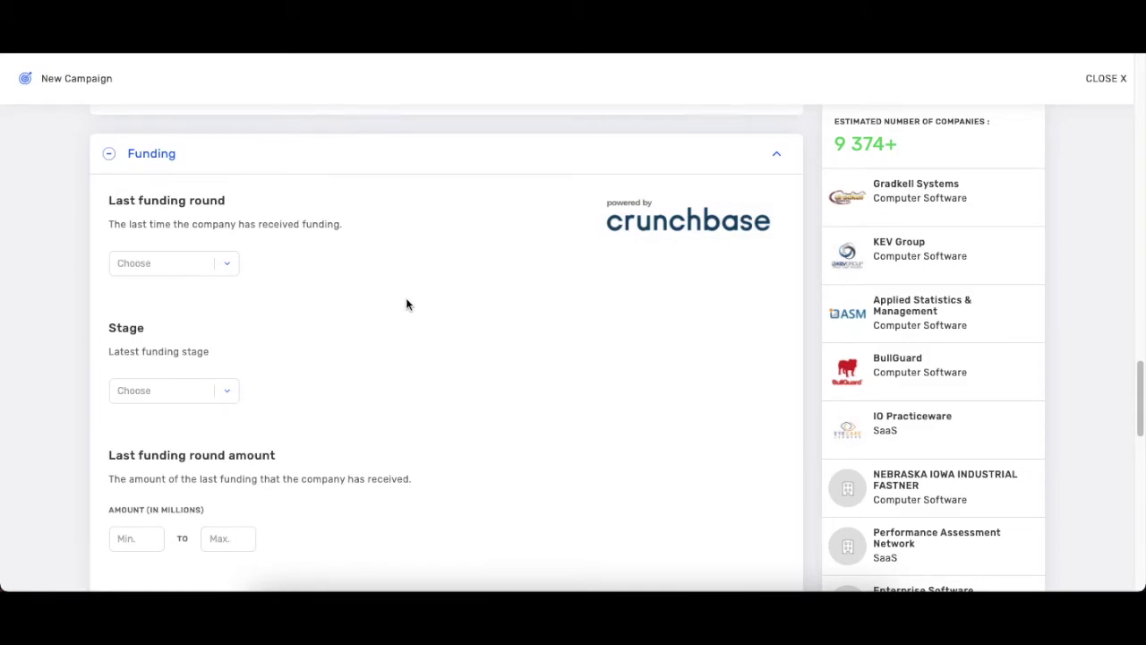
{"action": "scroll", "coordinate": [406, 304], "scroll_direction": "down", "scroll_amount": 1}
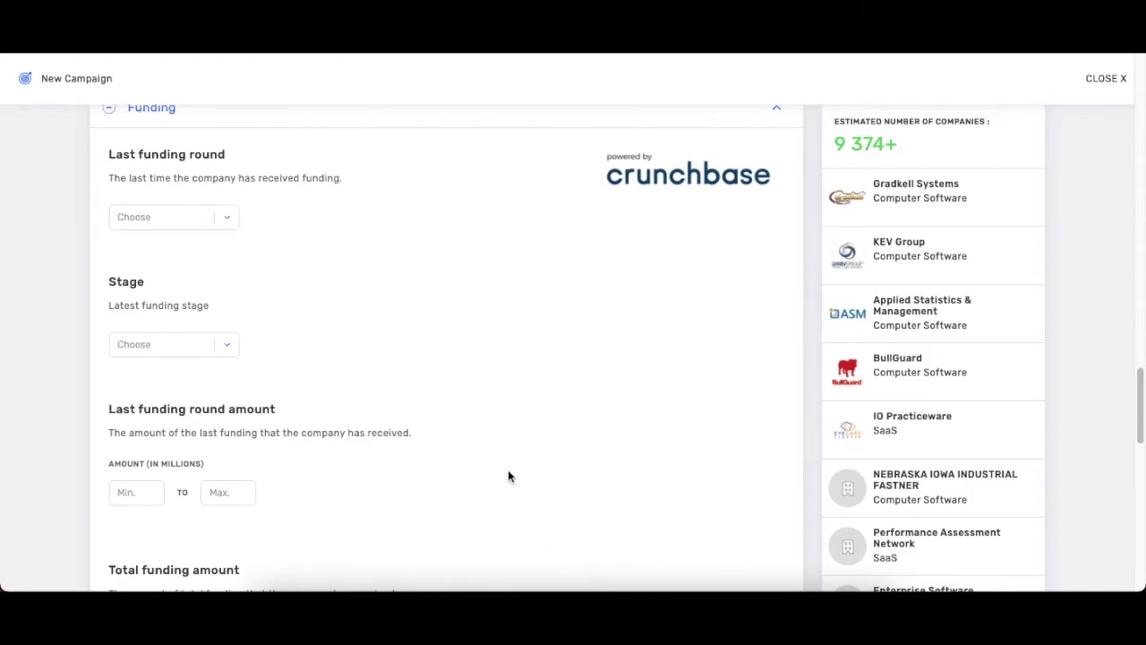
{"action": "scroll", "coordinate": [508, 474], "scroll_direction": "down", "scroll_amount": 2}
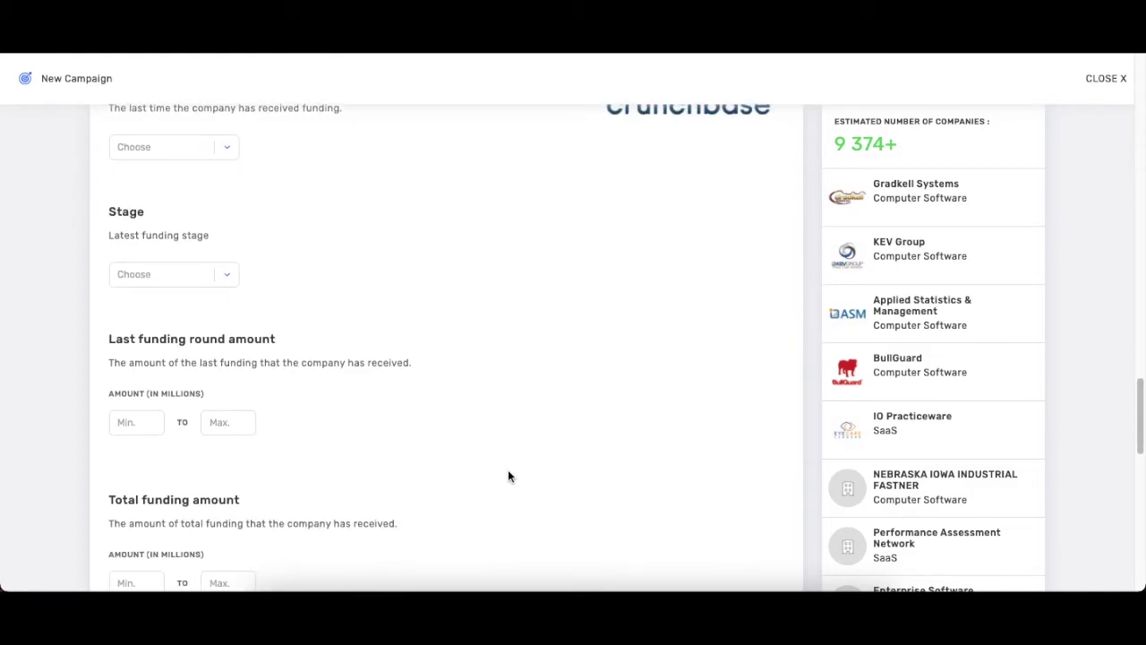
{"action": "scroll", "coordinate": [332, 414], "scroll_direction": "down", "scroll_amount": 2}
{"action": "scroll", "coordinate": [328, 379], "scroll_direction": "down", "scroll_amount": 8}
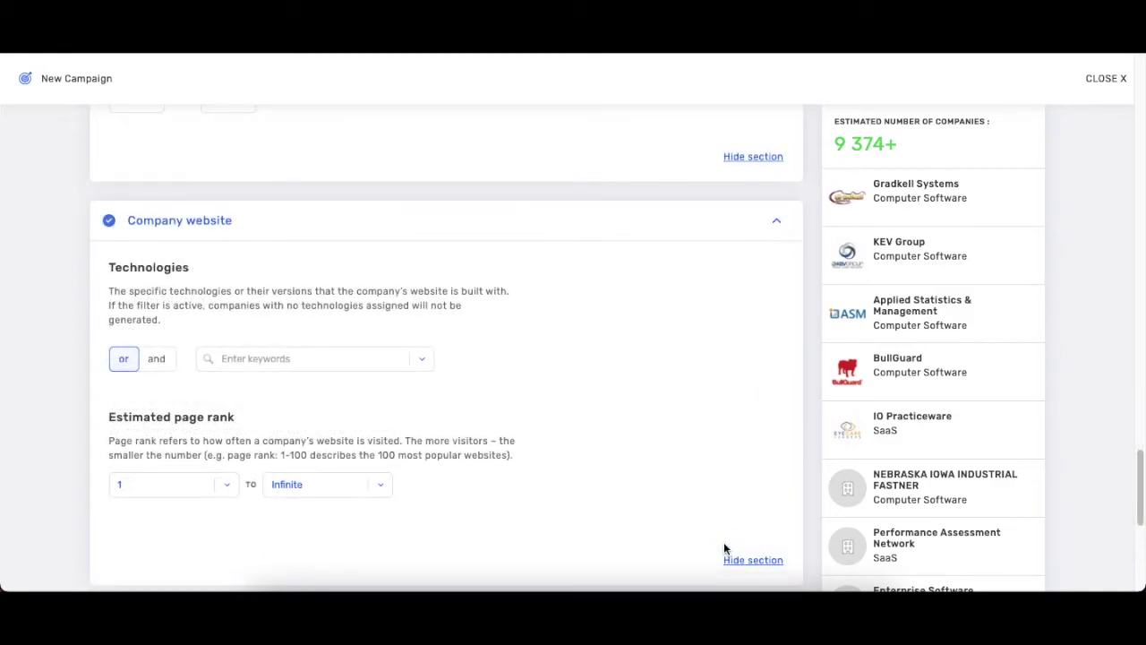
{"action": "scroll", "coordinate": [725, 548], "scroll_direction": "down", "scroll_amount": 1}
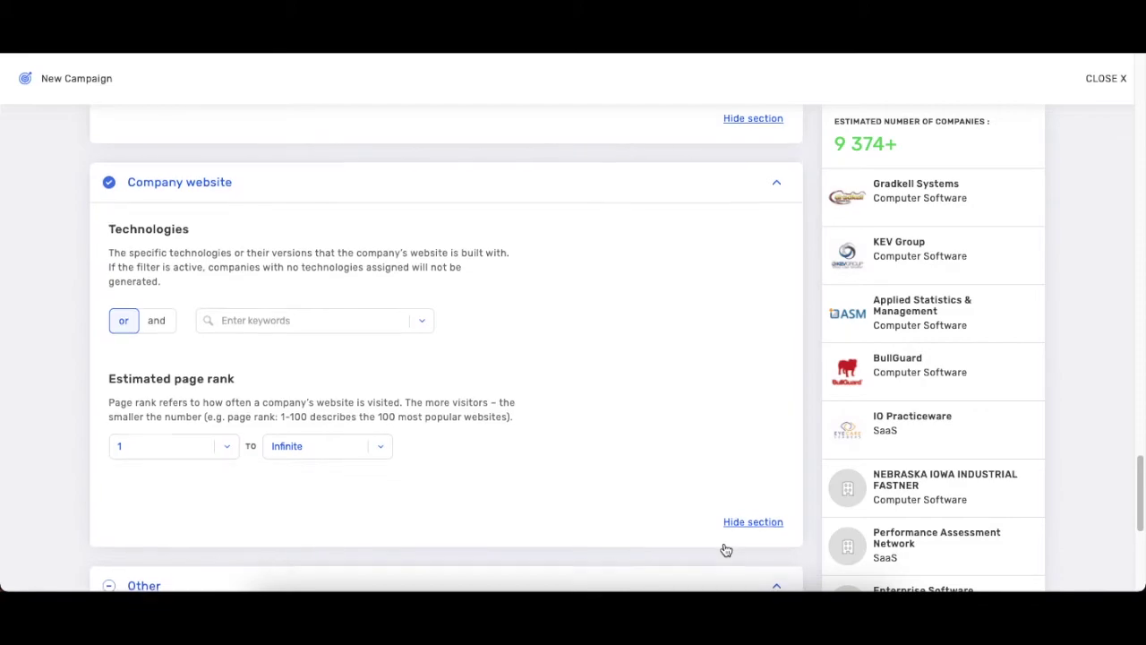
{"action": "scroll", "coordinate": [724, 547], "scroll_direction": "down", "scroll_amount": 2}
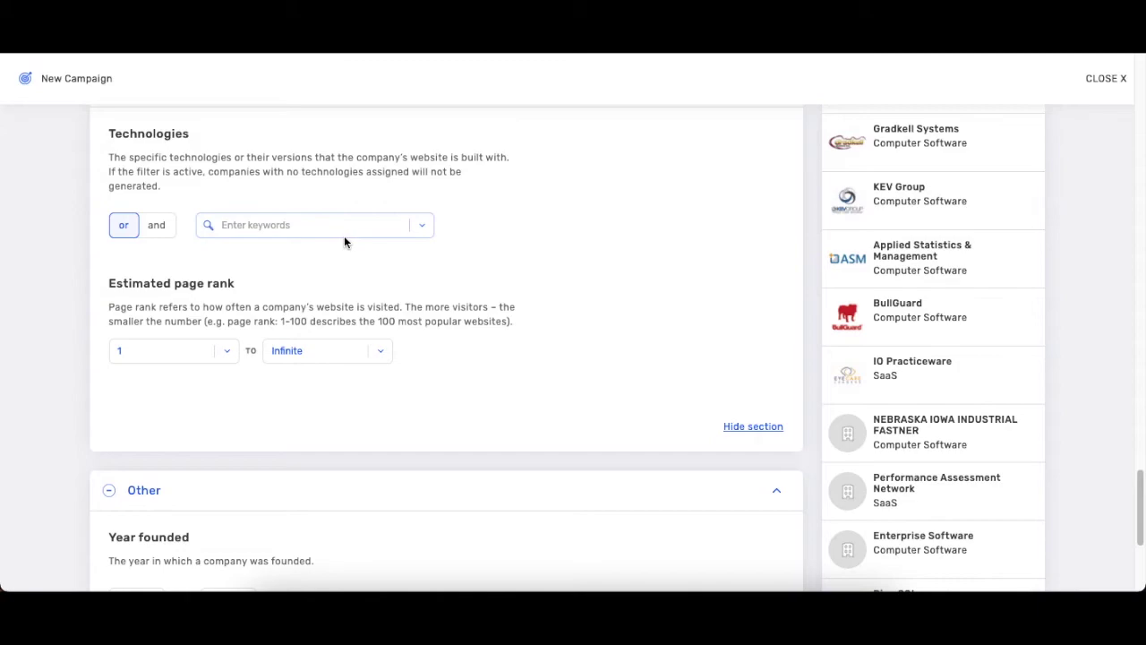
Step: Search the company website technologies for "salesfo" and add Salesforce
{"action": "left_click", "coordinate": [335, 226]}
{"action": "type", "text": "salesfo"}
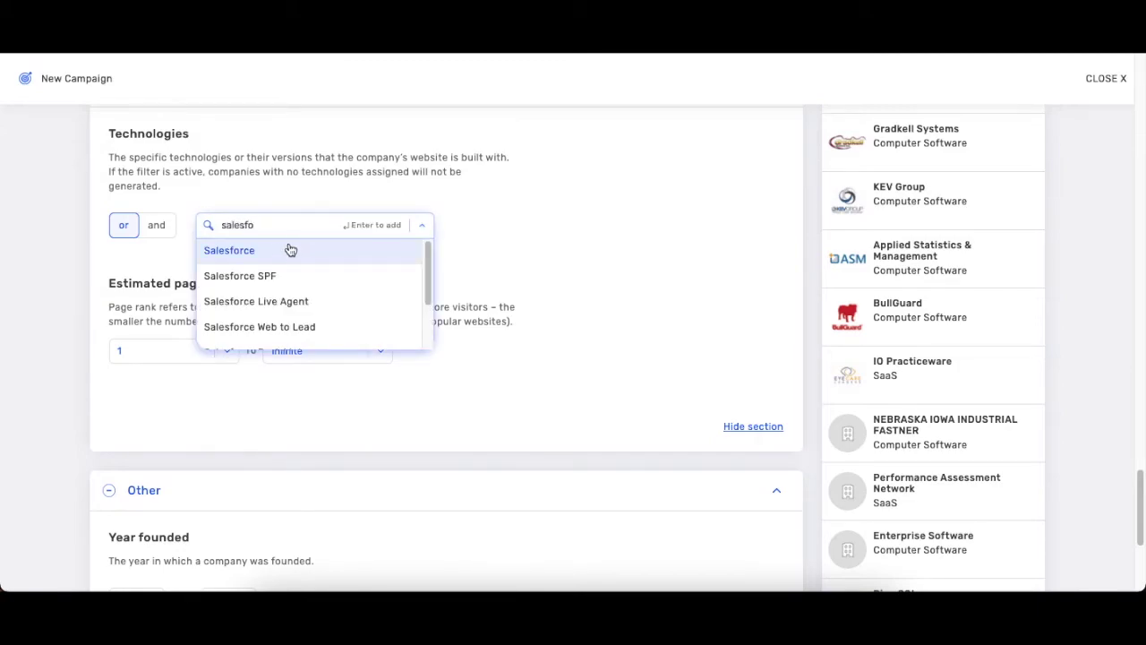
{"action": "left_click", "coordinate": [280, 251]}
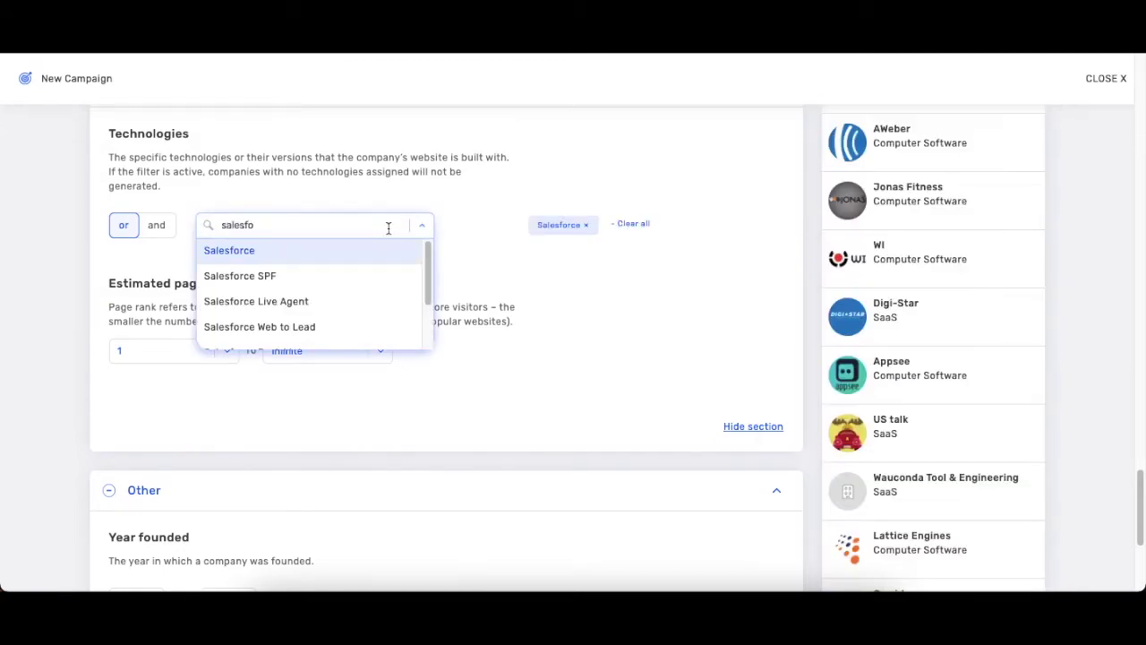
Step: Remove Salesforce from the selected company website technologies
{"action": "left_click", "coordinate": [547, 257]}
{"action": "scroll", "coordinate": [548, 257], "scroll_direction": "up", "scroll_amount": 3}
{"action": "left_click", "coordinate": [585, 372]}
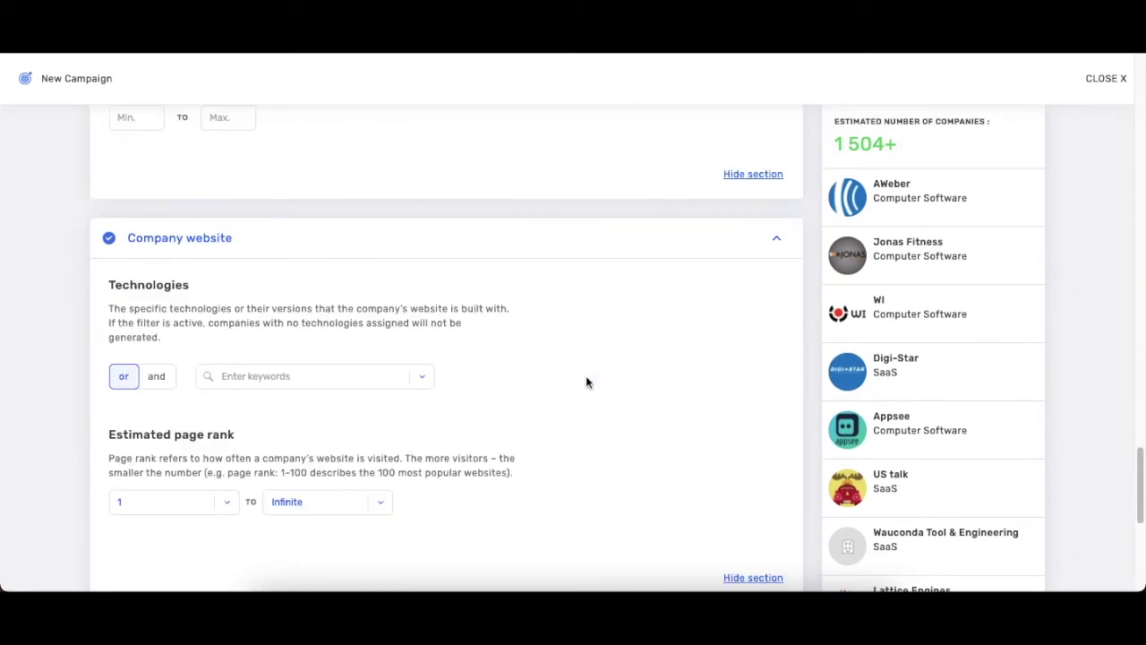
Step: Exclude Salesforce from the website technologies by entering "-sal" and picking Salesforce, and continue to the people criteria
{"action": "left_click", "coordinate": [386, 376]}
{"action": "type", "text": "-sal"}
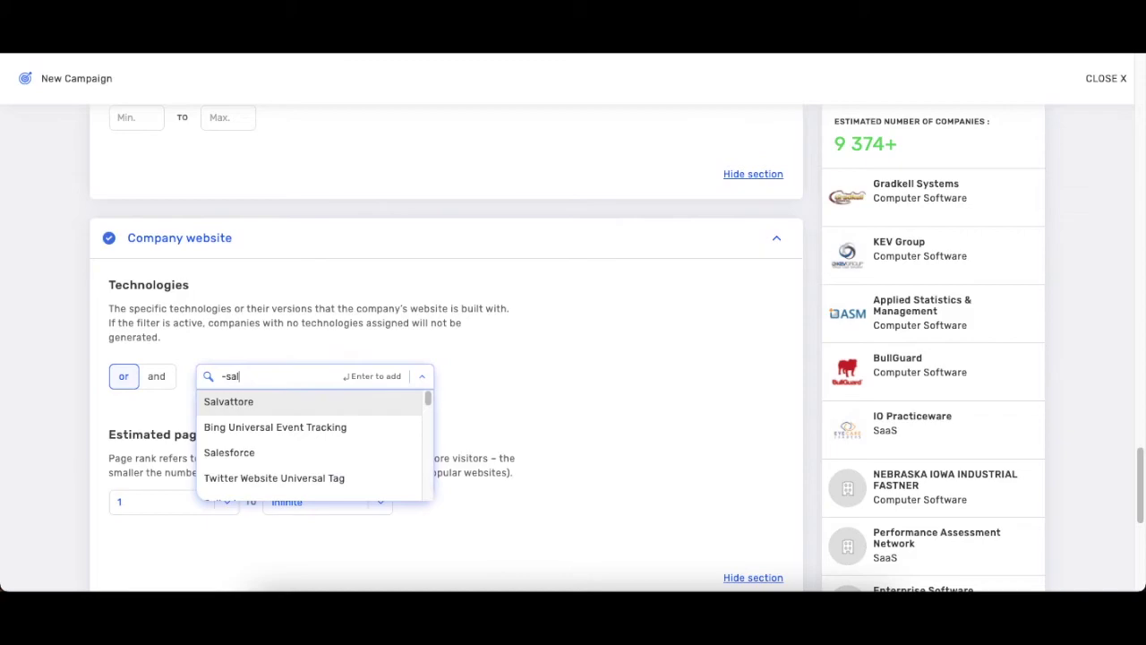
{"action": "left_click", "coordinate": [319, 453]}
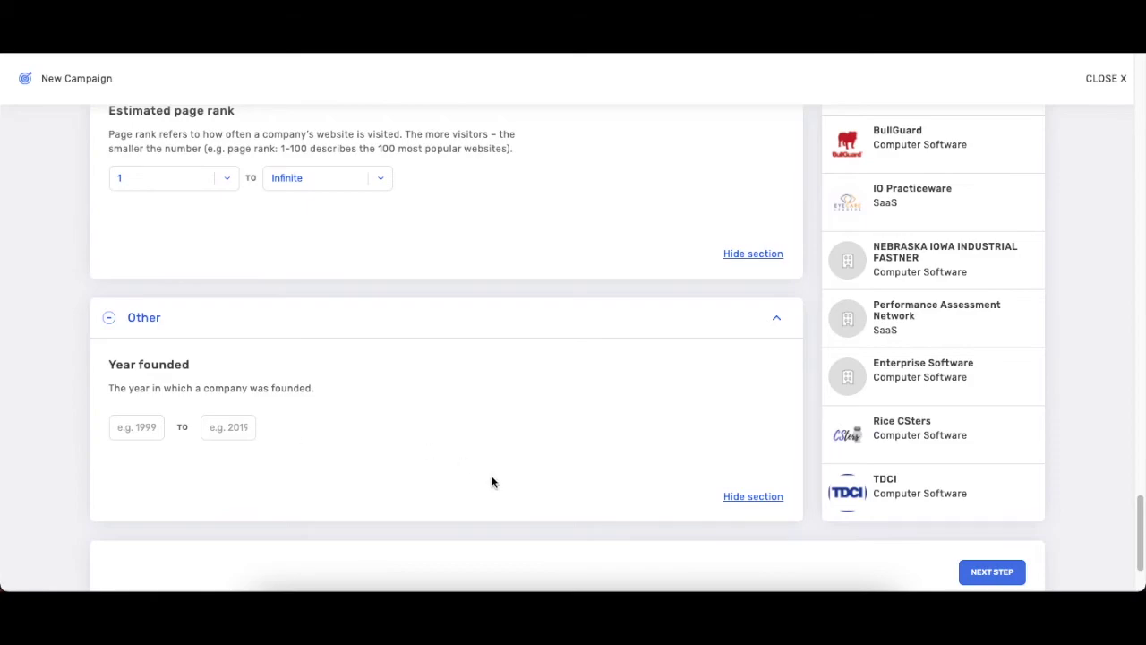
{"action": "left_click", "coordinate": [992, 571]}
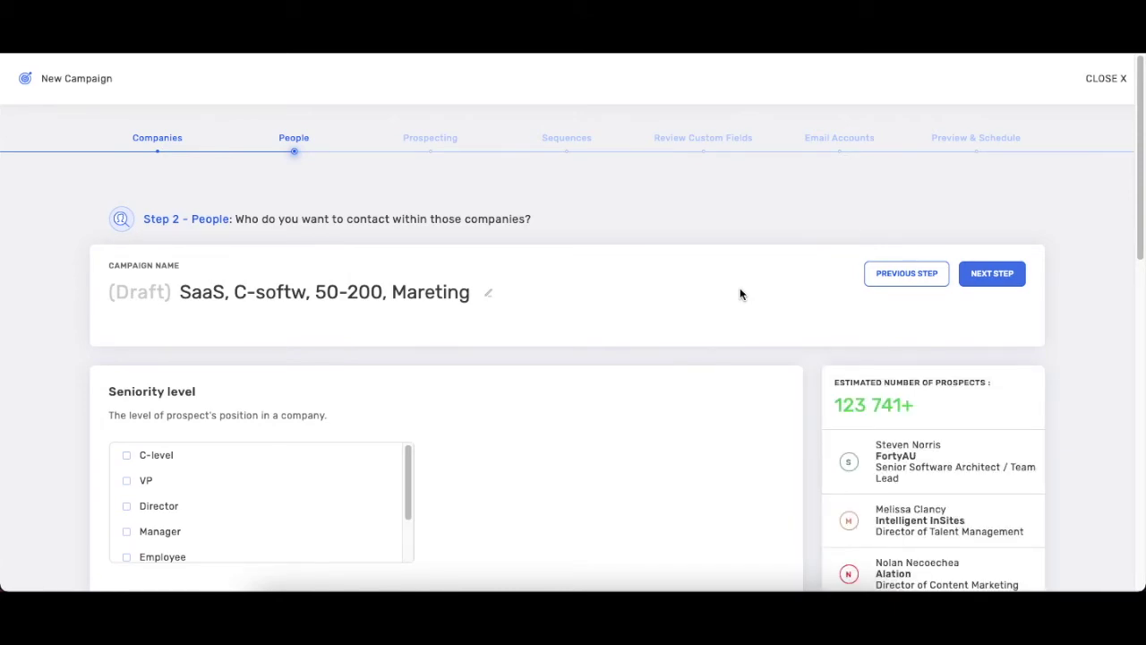
Step: Restrict the prospects to the Marketing department
{"action": "scroll", "coordinate": [677, 357], "scroll_direction": "down", "scroll_amount": 3}
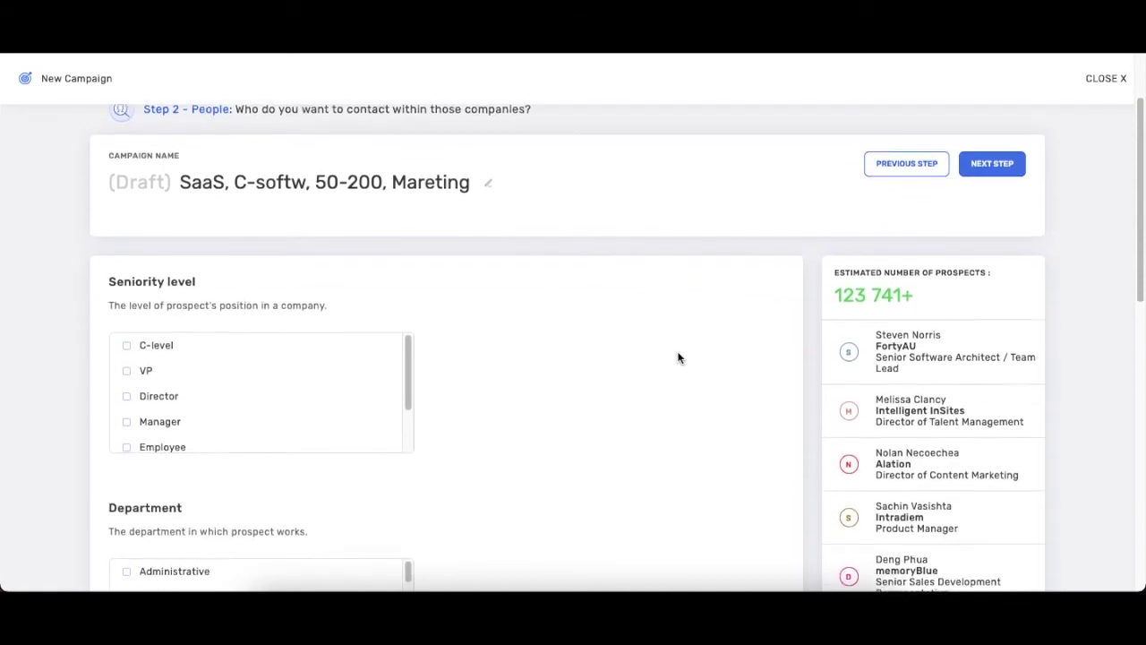
{"action": "scroll", "coordinate": [677, 357], "scroll_direction": "down", "scroll_amount": 1}
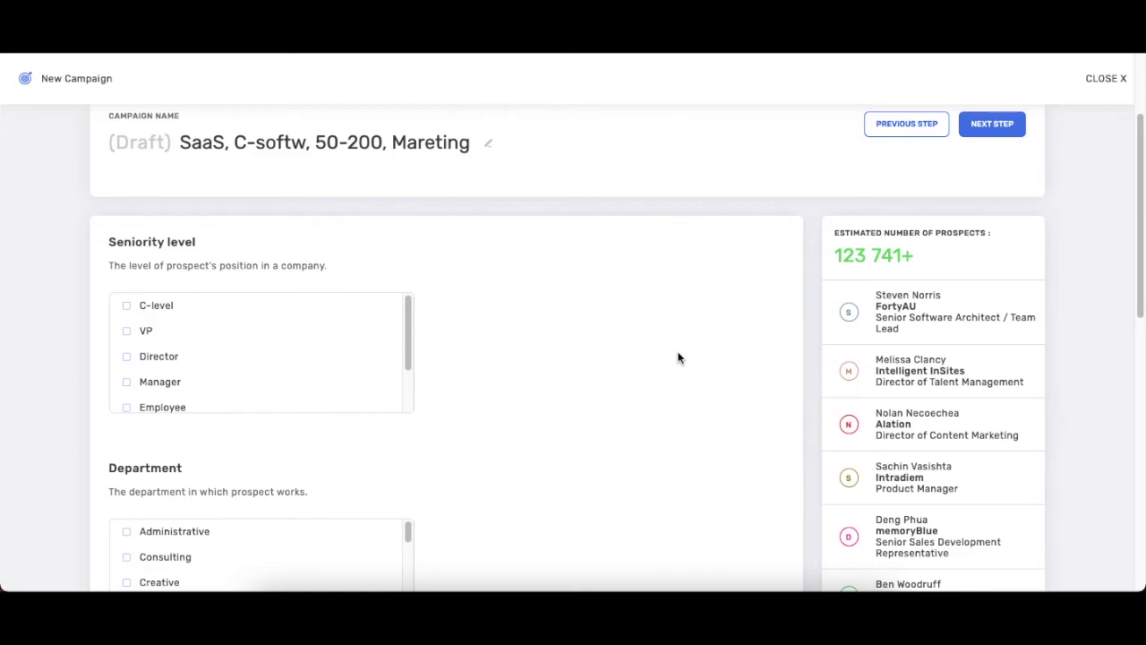
{"action": "scroll", "coordinate": [678, 358], "scroll_direction": "down", "scroll_amount": 3}
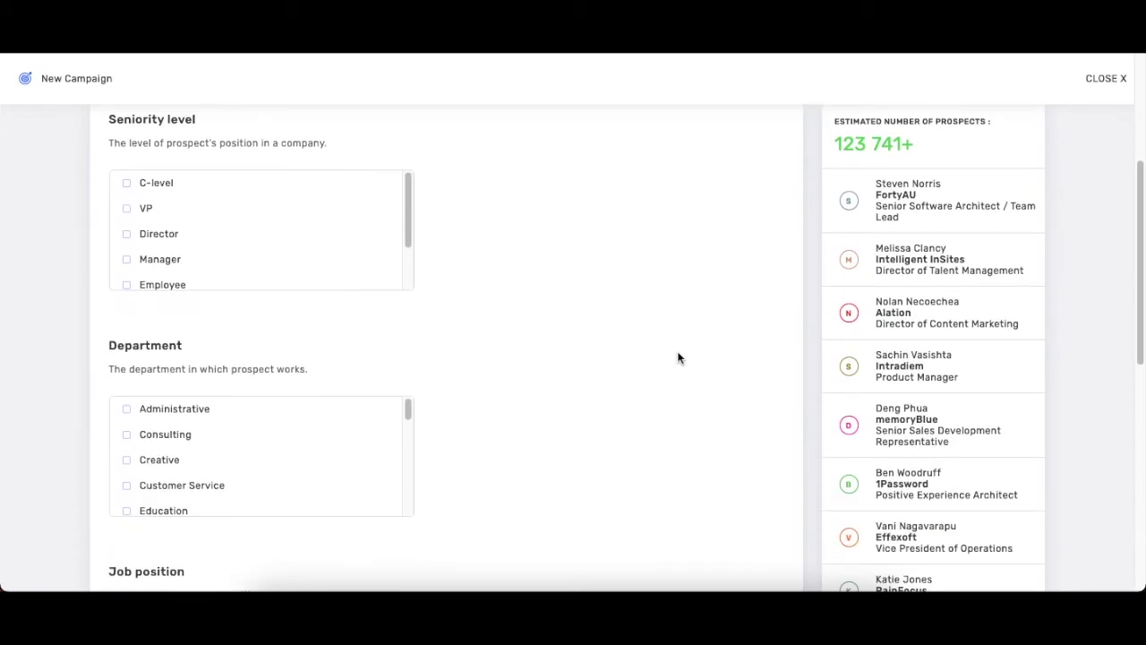
{"action": "scroll", "coordinate": [677, 357], "scroll_direction": "down", "scroll_amount": 3}
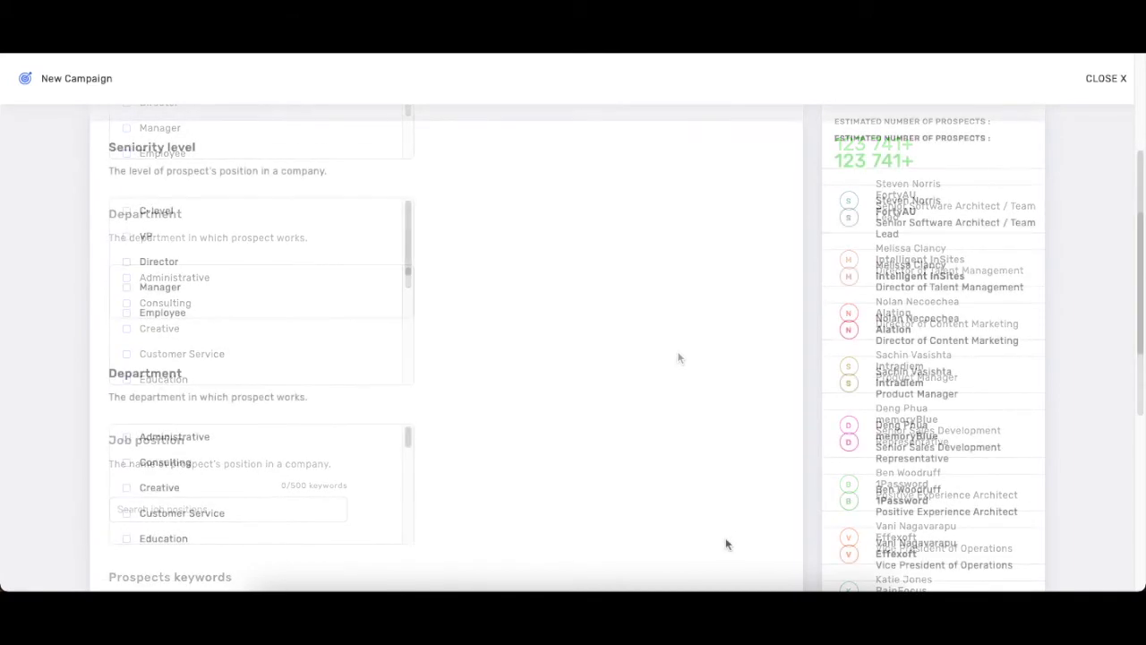
{"action": "scroll", "coordinate": [725, 544], "scroll_direction": "down", "scroll_amount": 1}
{"action": "scroll", "coordinate": [346, 410], "scroll_direction": "down", "scroll_amount": 5}
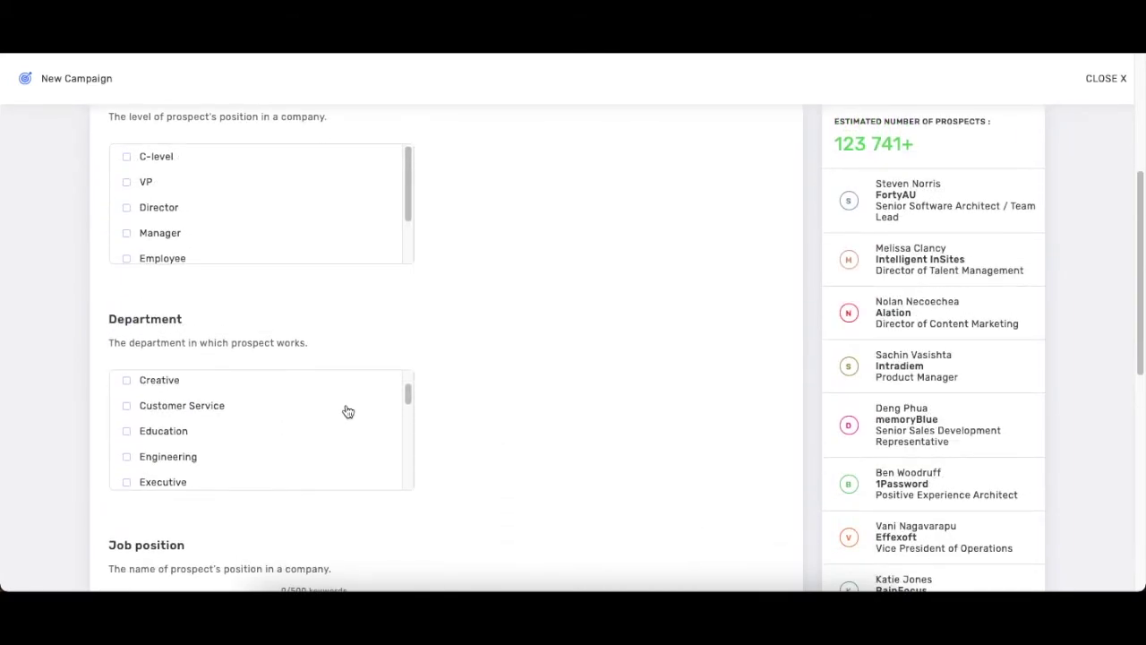
{"action": "scroll", "coordinate": [347, 411], "scroll_direction": "down", "scroll_amount": 3}
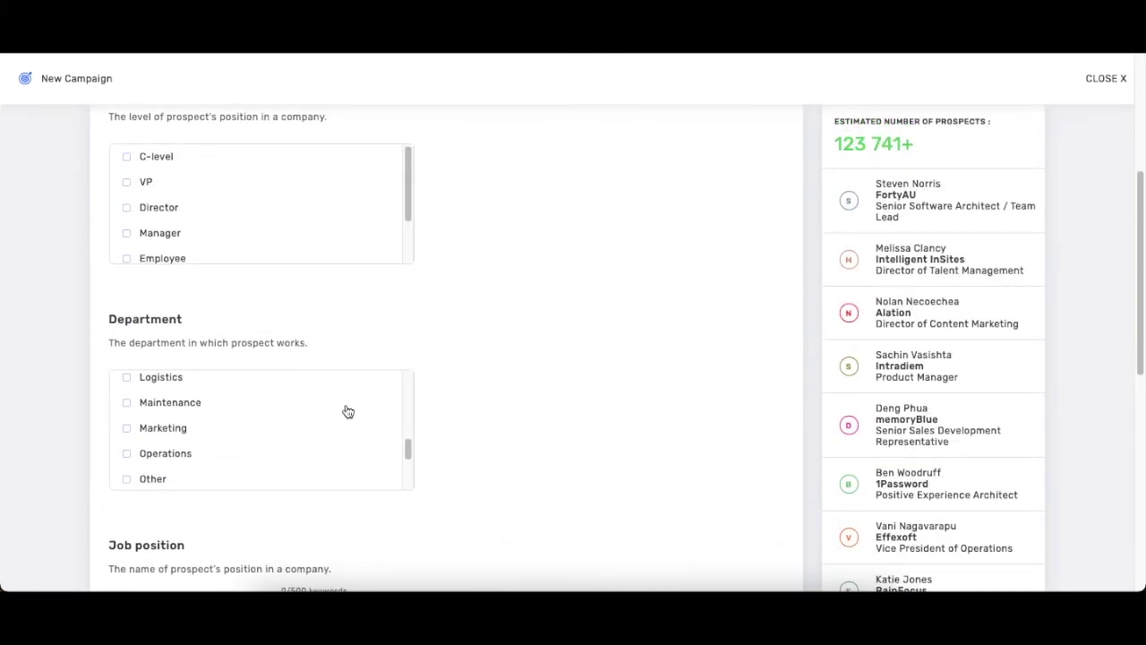
{"action": "left_click", "coordinate": [157, 428]}
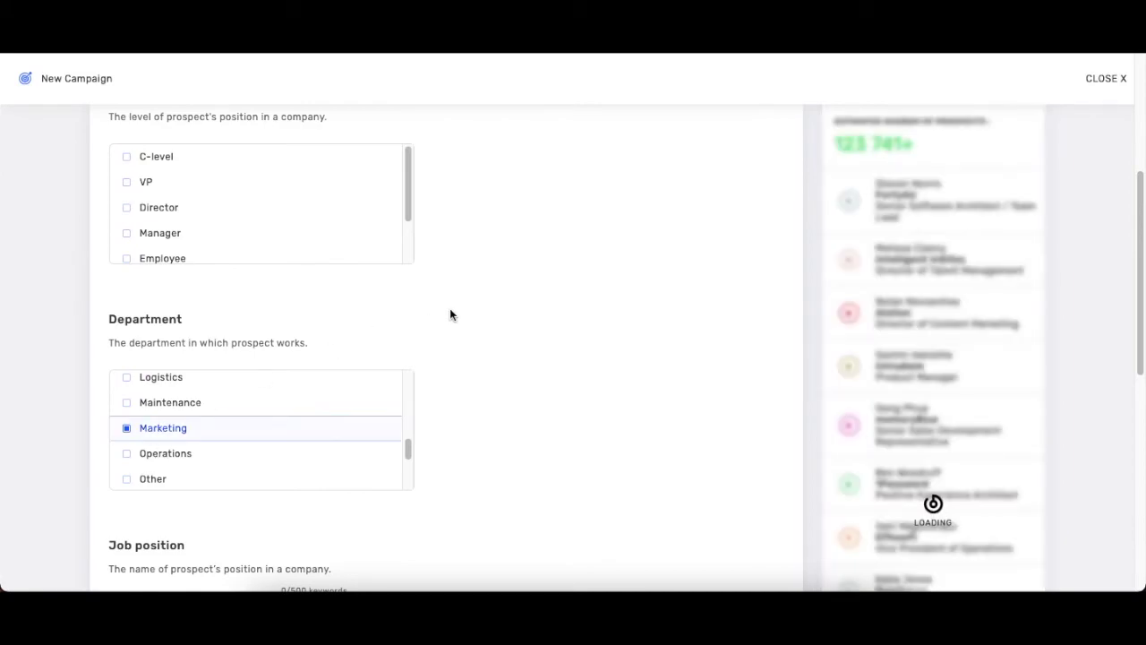
Step: Select the Director and VP seniority levels for the prospects
{"action": "left_click", "coordinate": [246, 212]}
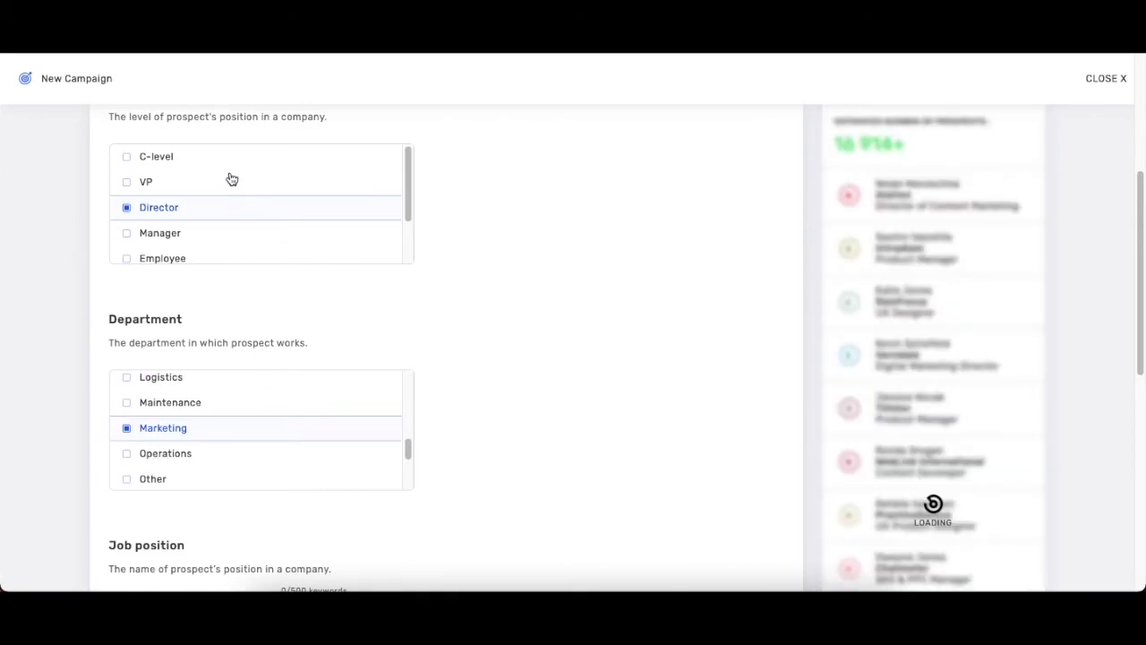
{"action": "left_click", "coordinate": [230, 182]}
{"action": "scroll", "coordinate": [585, 255], "scroll_direction": "up", "scroll_amount": 1}
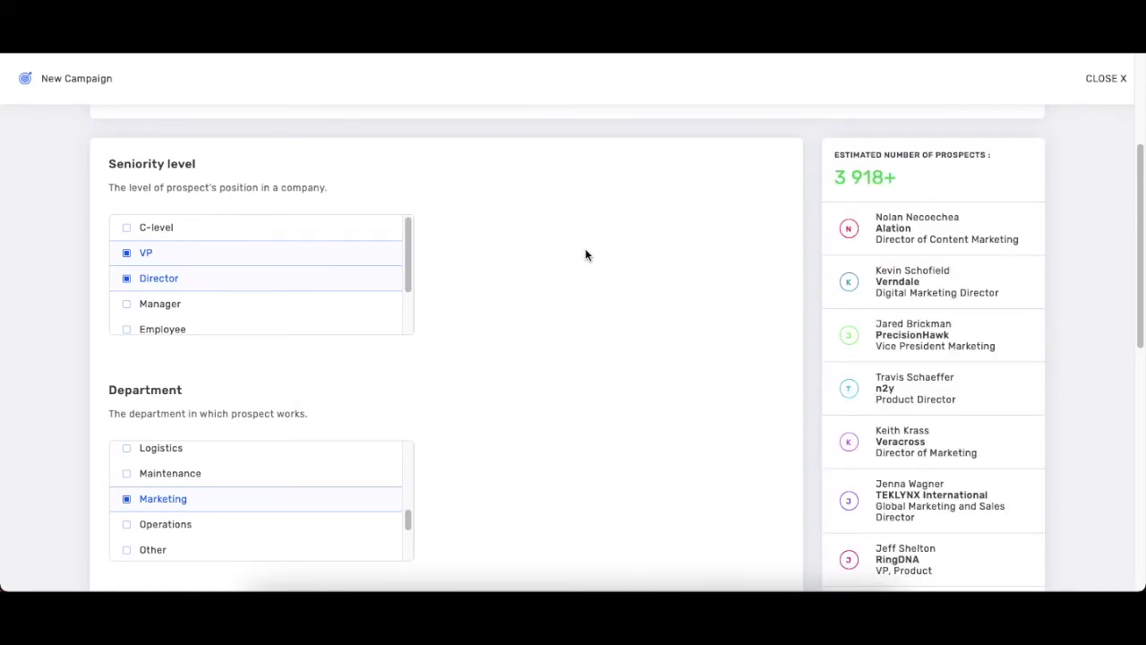
Step: Exclude digital roles by adding "-DIGITAL" to the job position keywords
{"action": "scroll", "coordinate": [585, 255], "scroll_direction": "down", "scroll_amount": 1}
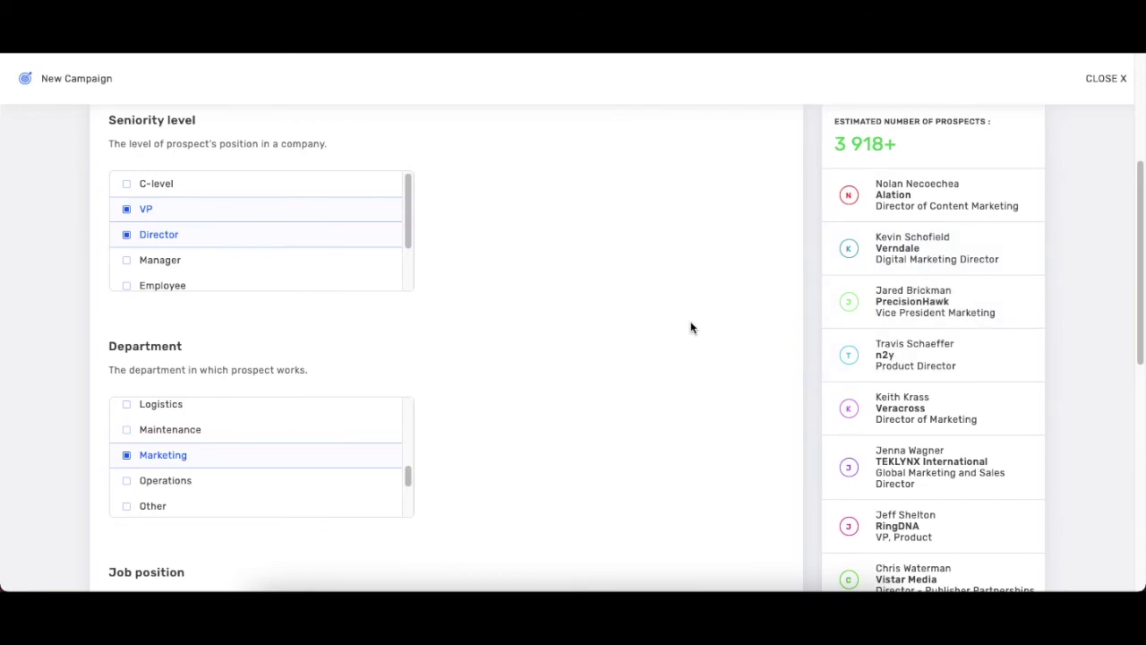
{"action": "scroll", "coordinate": [690, 328], "scroll_direction": "down", "scroll_amount": 1}
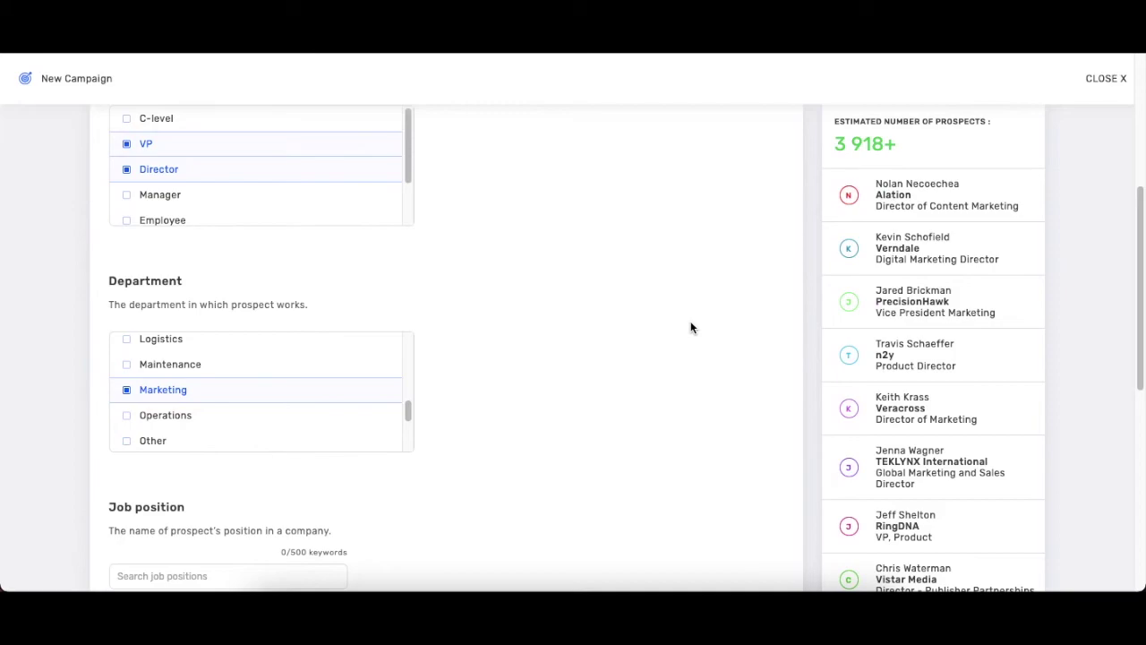
{"action": "scroll", "coordinate": [690, 328], "scroll_direction": "down", "scroll_amount": 2}
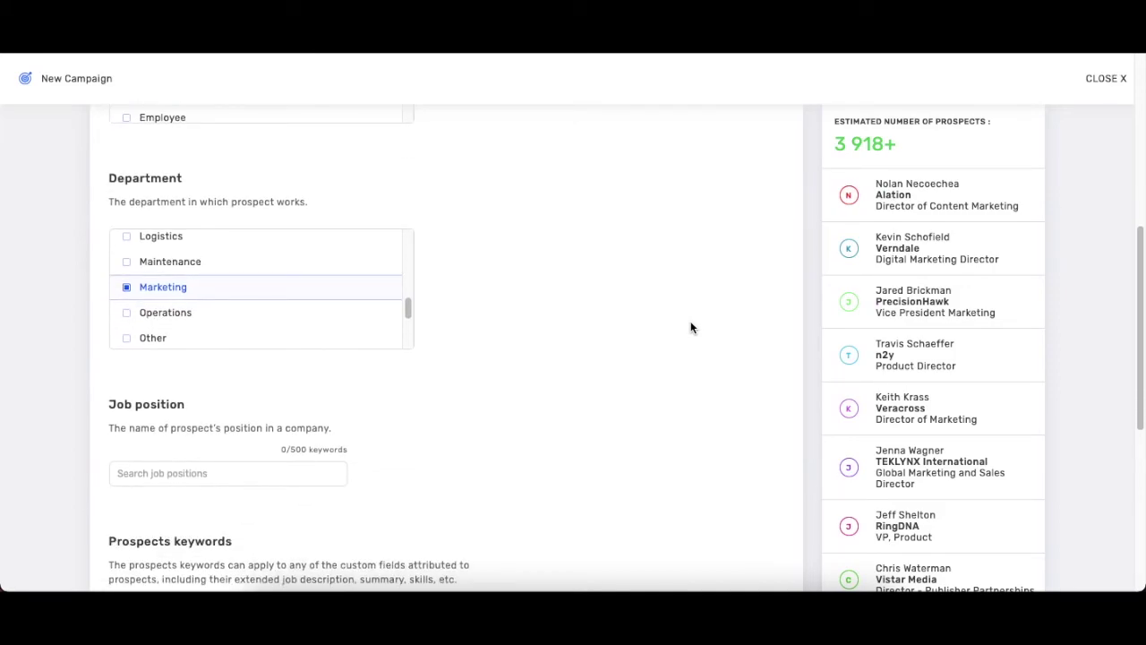
{"action": "scroll", "coordinate": [690, 328], "scroll_direction": "down", "scroll_amount": 2}
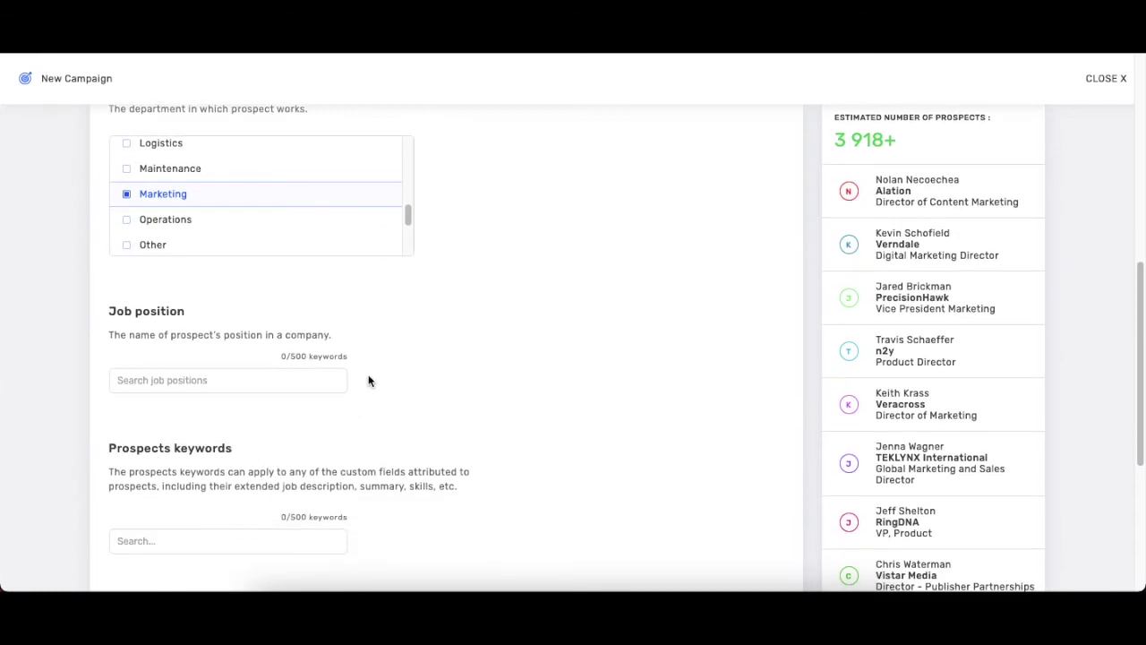
{"action": "left_click", "coordinate": [329, 377]}
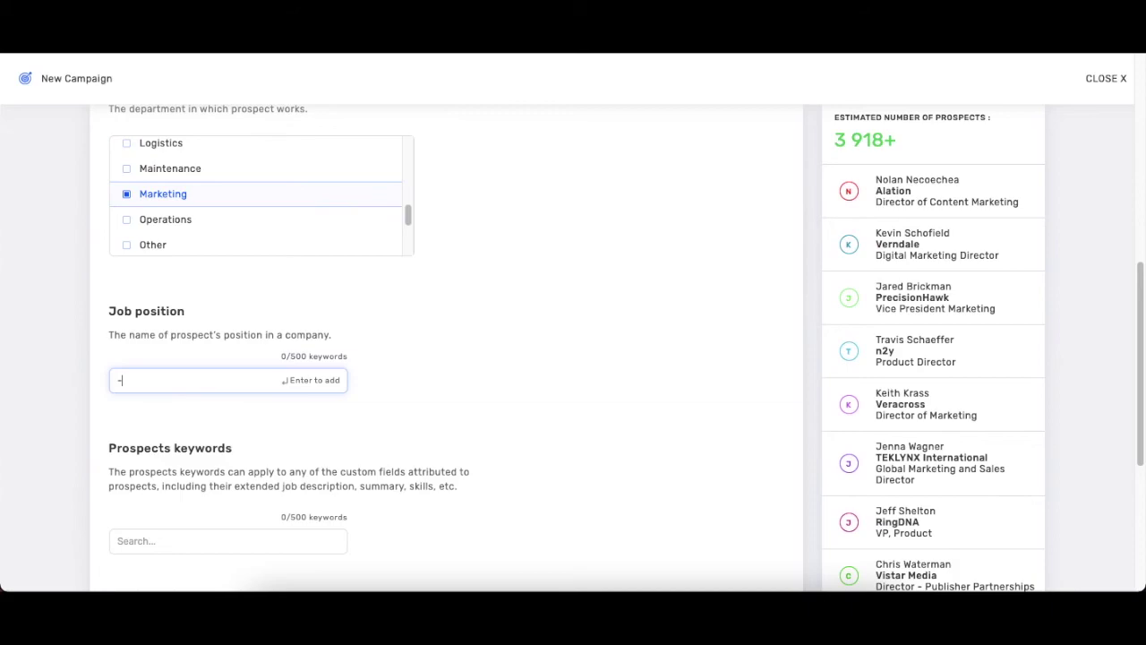
{"action": "type", "text": "DIGITAL"}
{"action": "key", "text": "Return"}
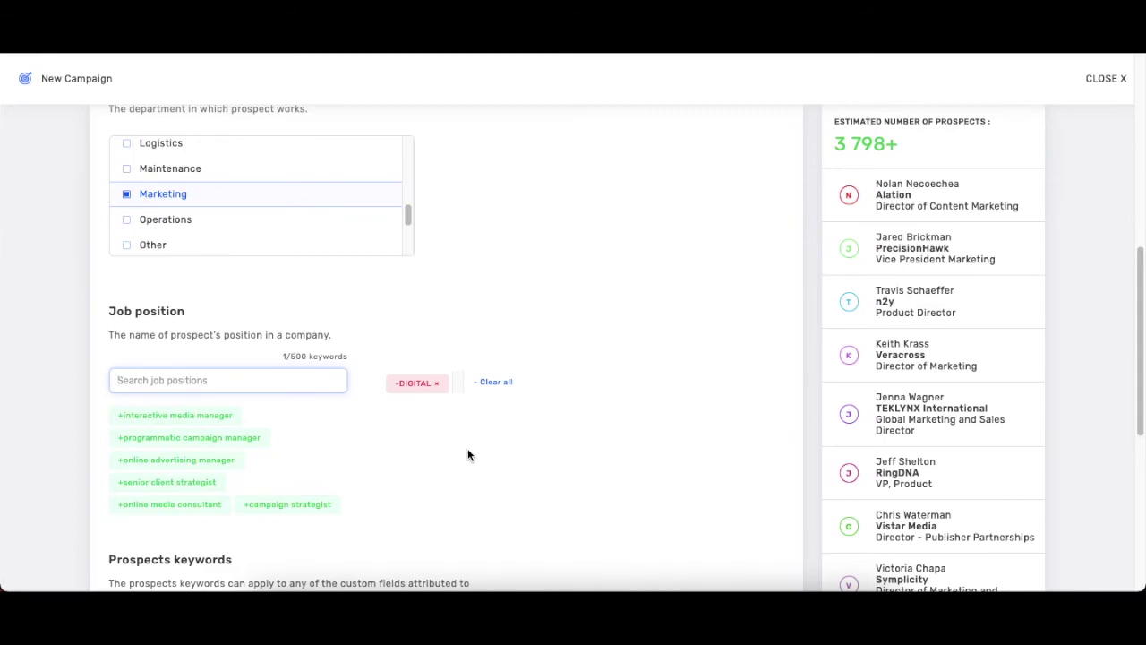
Step: Limit the campaign to no more than 5 prospects from a single company
{"action": "scroll", "coordinate": [467, 455], "scroll_direction": "down", "scroll_amount": 2}
{"action": "scroll", "coordinate": [467, 454], "scroll_direction": "down", "scroll_amount": 2}
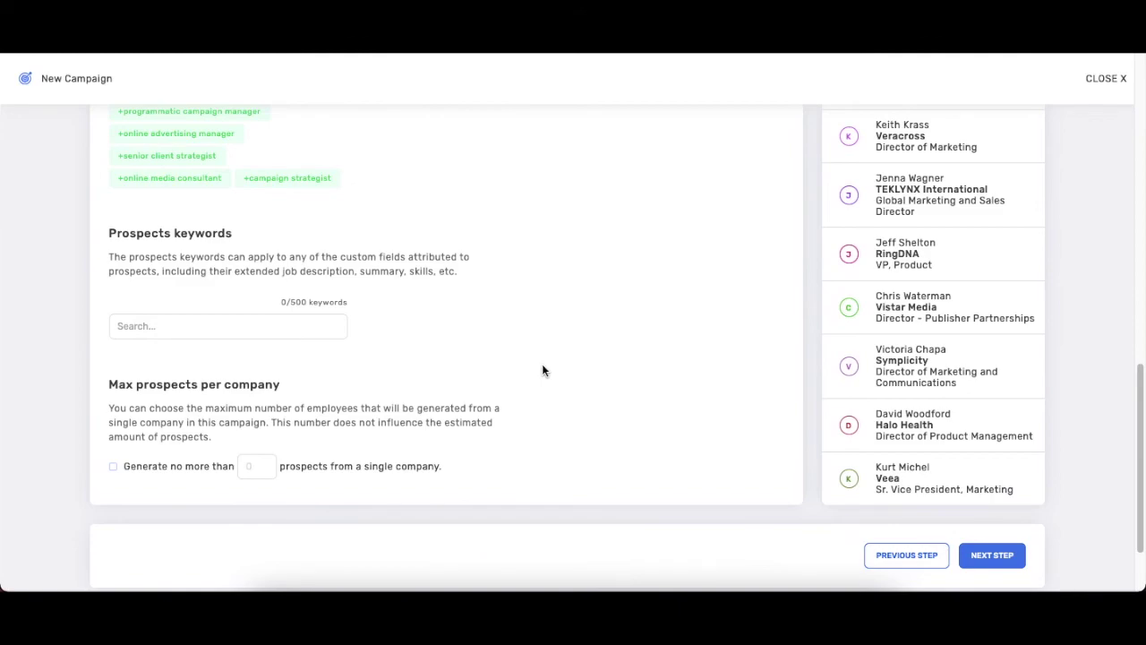
{"action": "scroll", "coordinate": [542, 370], "scroll_direction": "down", "scroll_amount": 1}
{"action": "left_click", "coordinate": [144, 416]}
{"action": "left_click", "coordinate": [254, 415]}
{"action": "key", "text": "BackSpace"}
{"action": "type", "text": "5"}
{"action": "left_click", "coordinate": [484, 445]}
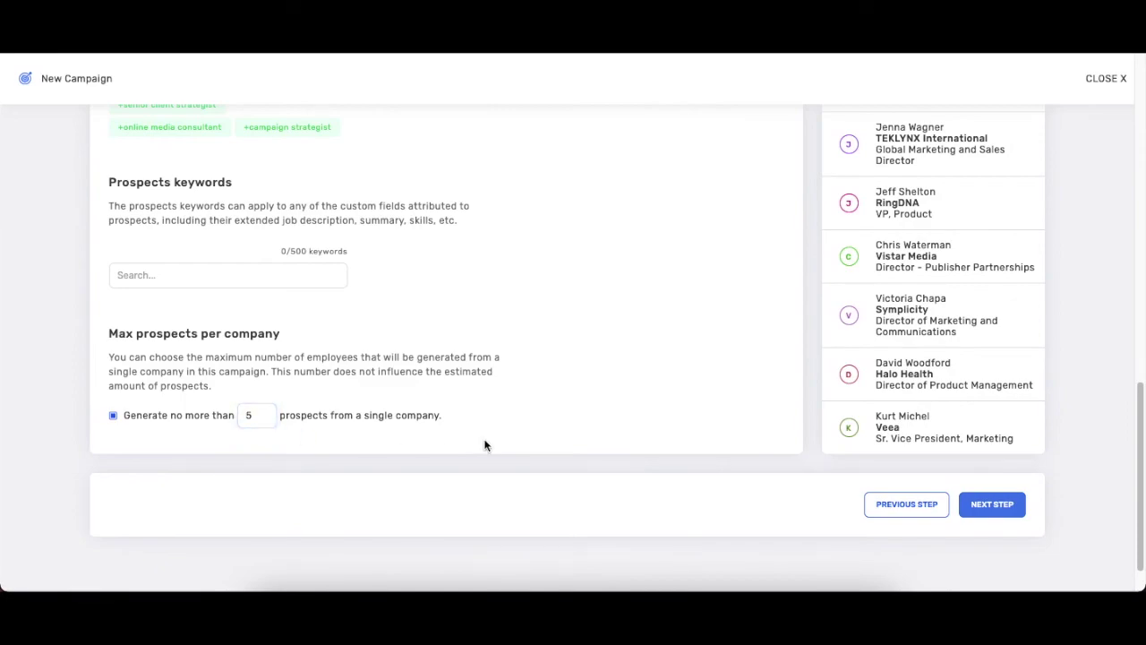
Step: Continue to the prospecting stage and show the list of found prospects
{"action": "left_click", "coordinate": [1024, 505]}
{"action": "left_click", "coordinate": [991, 508]}
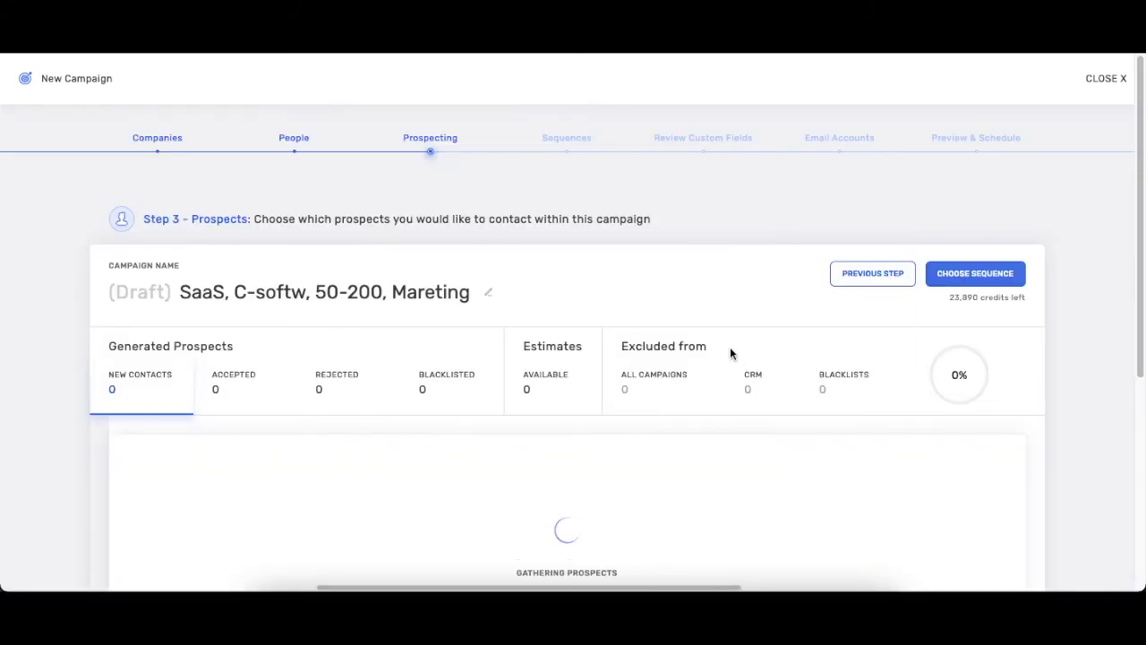
{"action": "scroll", "coordinate": [730, 353], "scroll_direction": "down", "scroll_amount": 1}
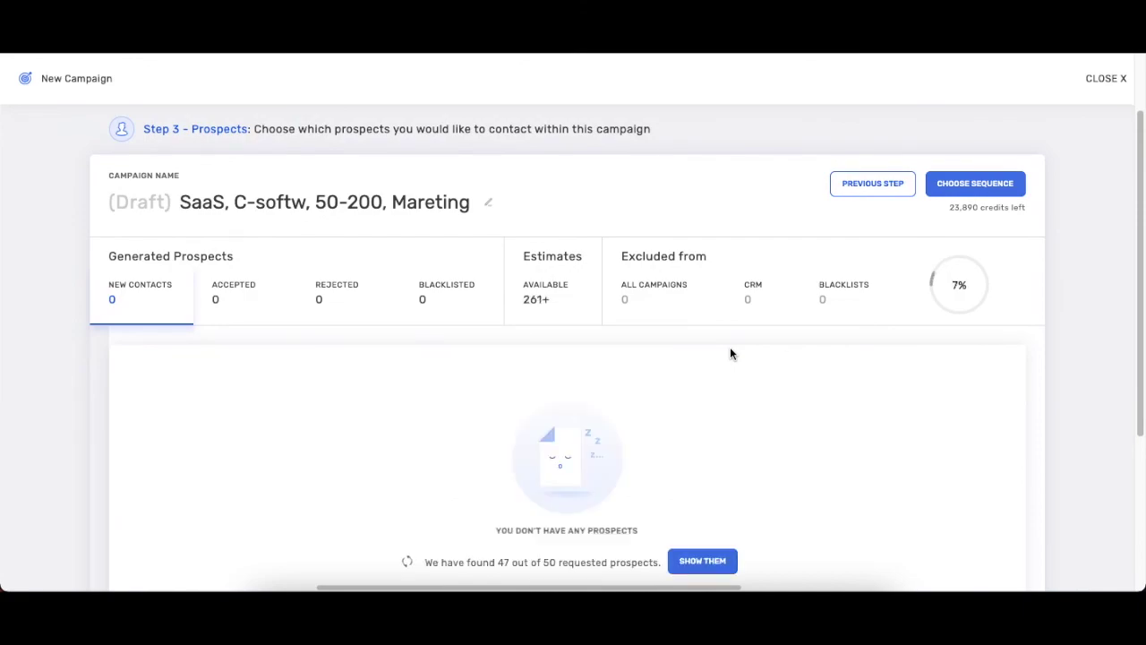
{"action": "left_click", "coordinate": [690, 562]}
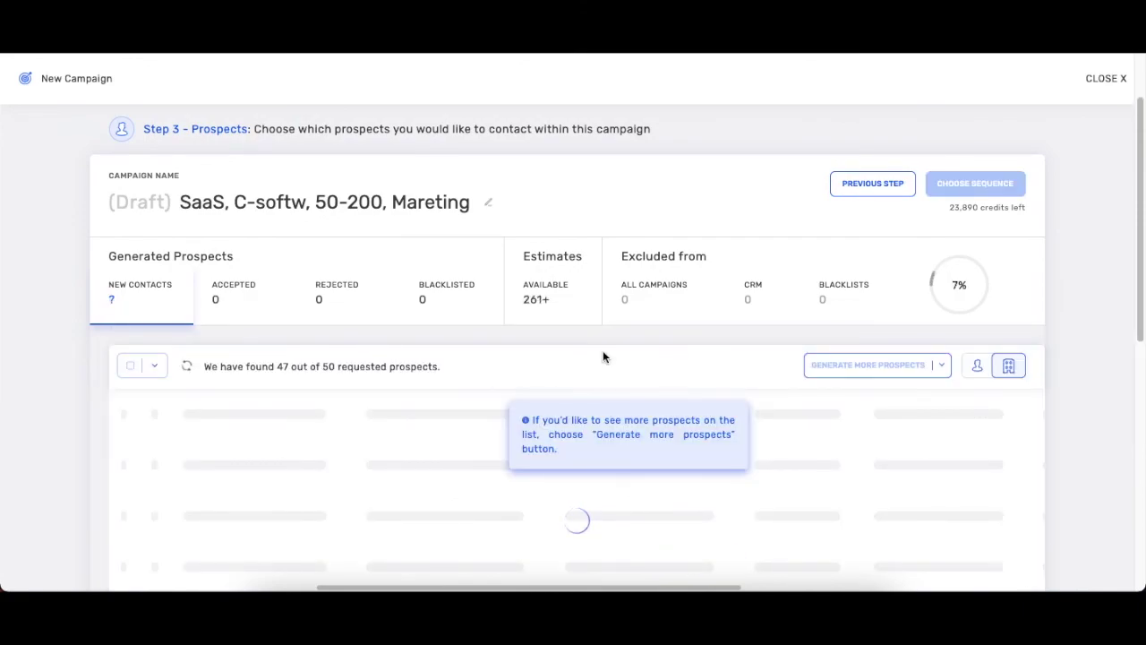
{"action": "scroll", "coordinate": [603, 356], "scroll_direction": "down", "scroll_amount": 2}
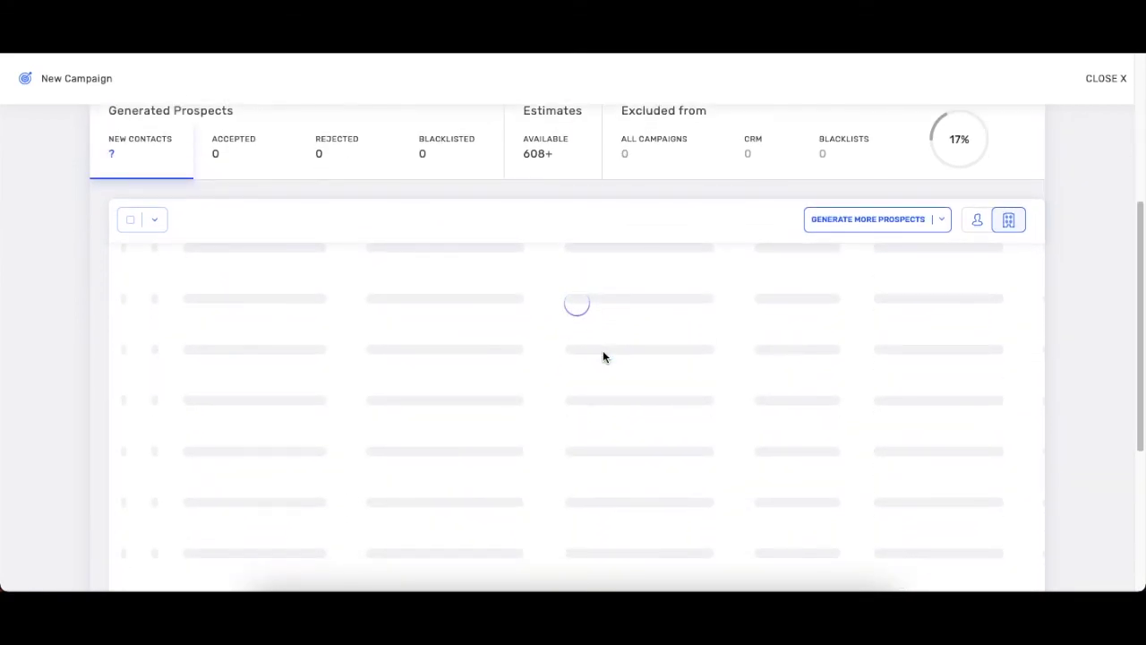
{"action": "scroll", "coordinate": [603, 356], "scroll_direction": "down", "scroll_amount": 1}
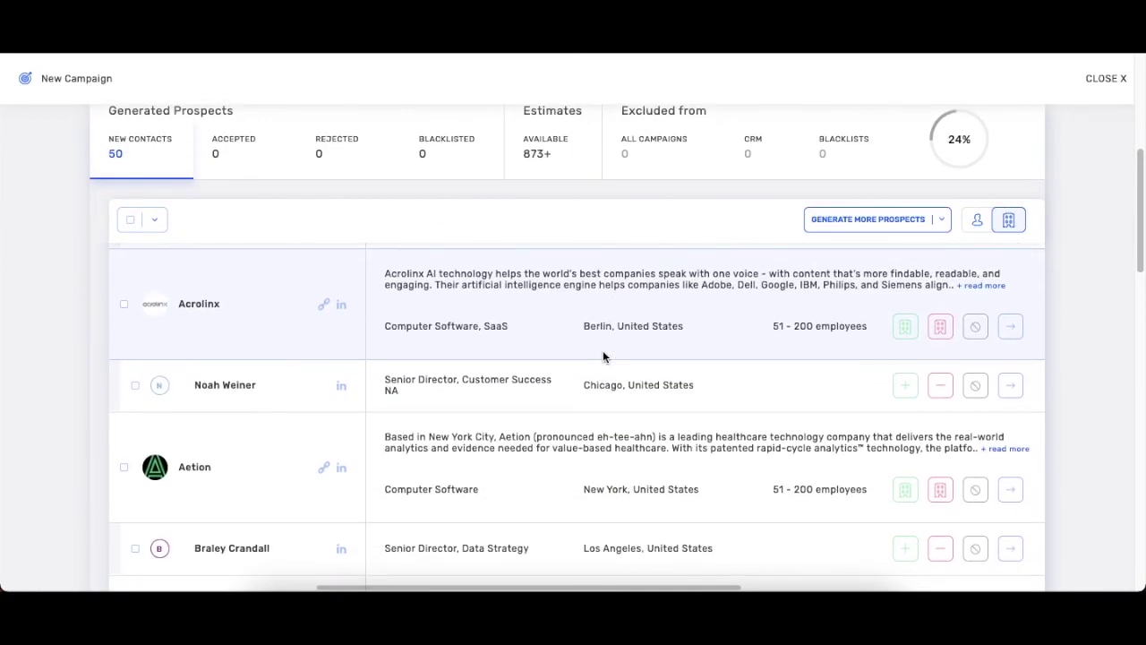